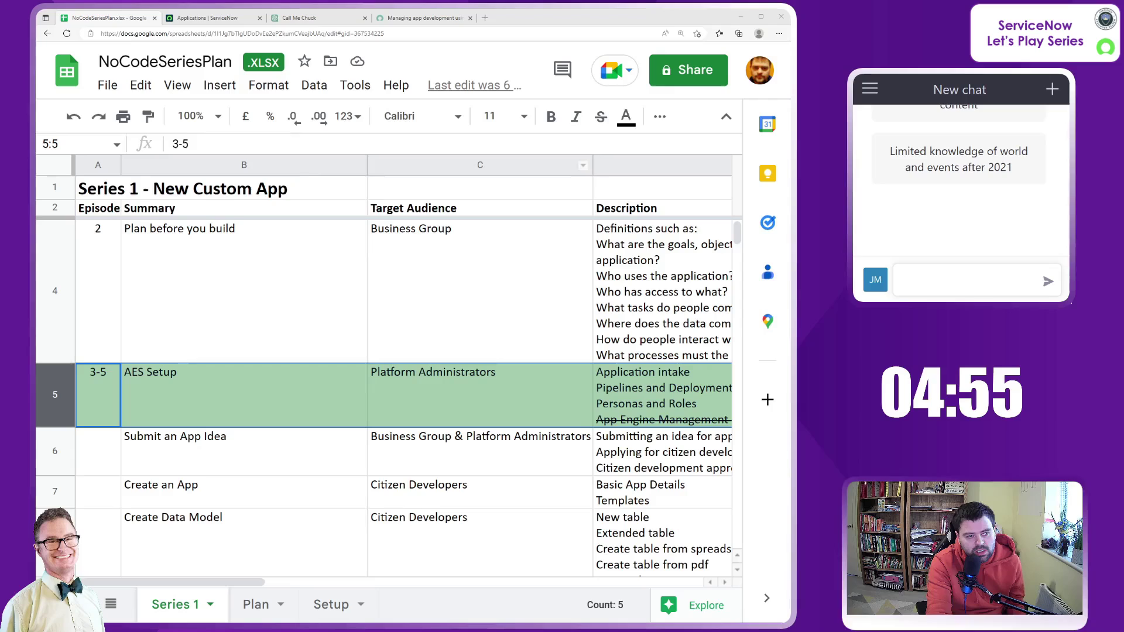
Filter the ServiceNow navigator on 'users' and open User Administration > Users (625 records)
left_click(207, 18)
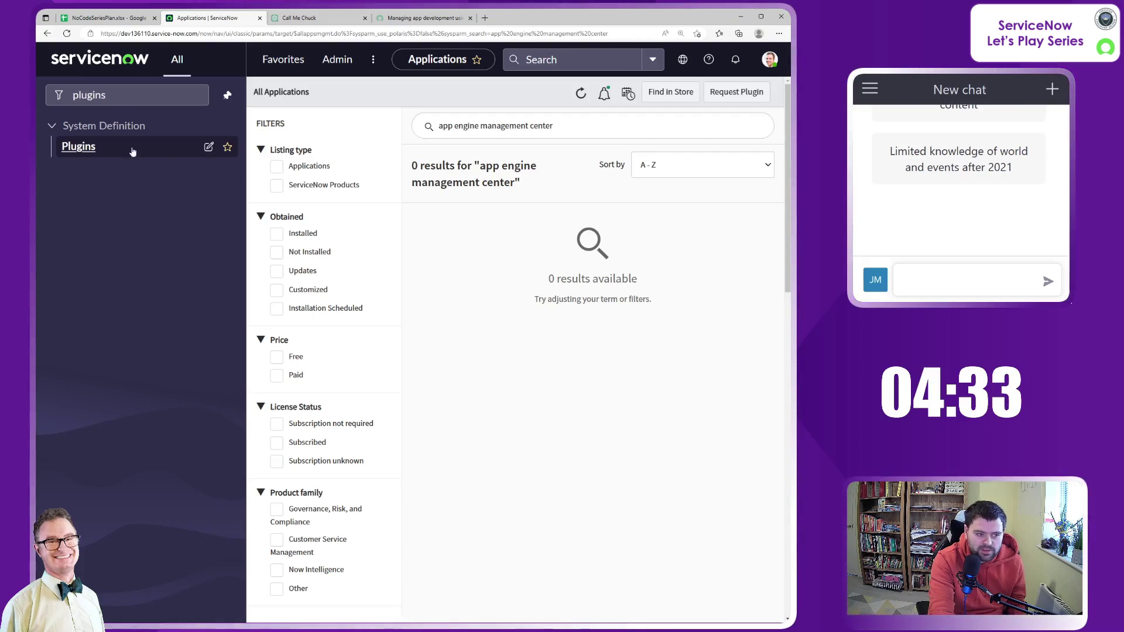
left_click(76, 95)
key("ctrl+a")
type("u")
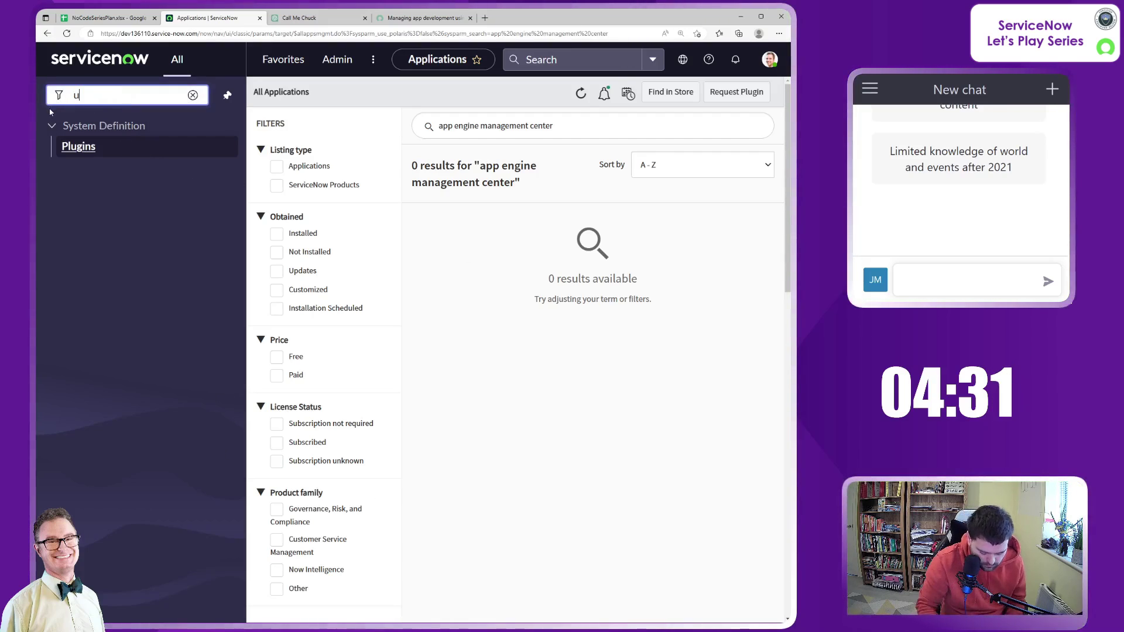
type("sers")
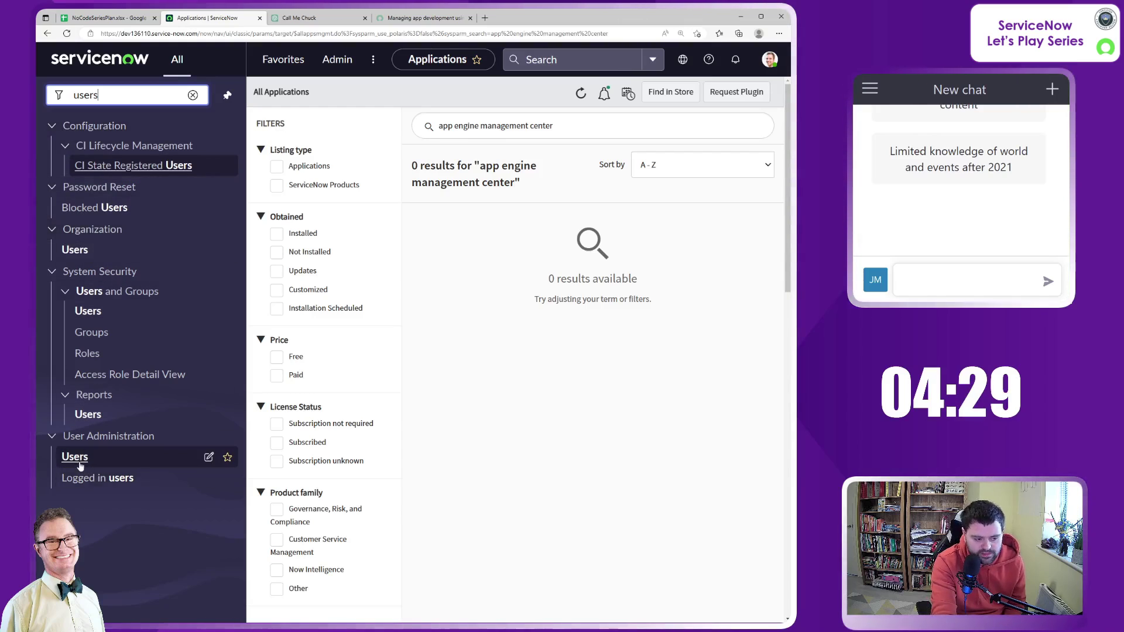
left_click(80, 464)
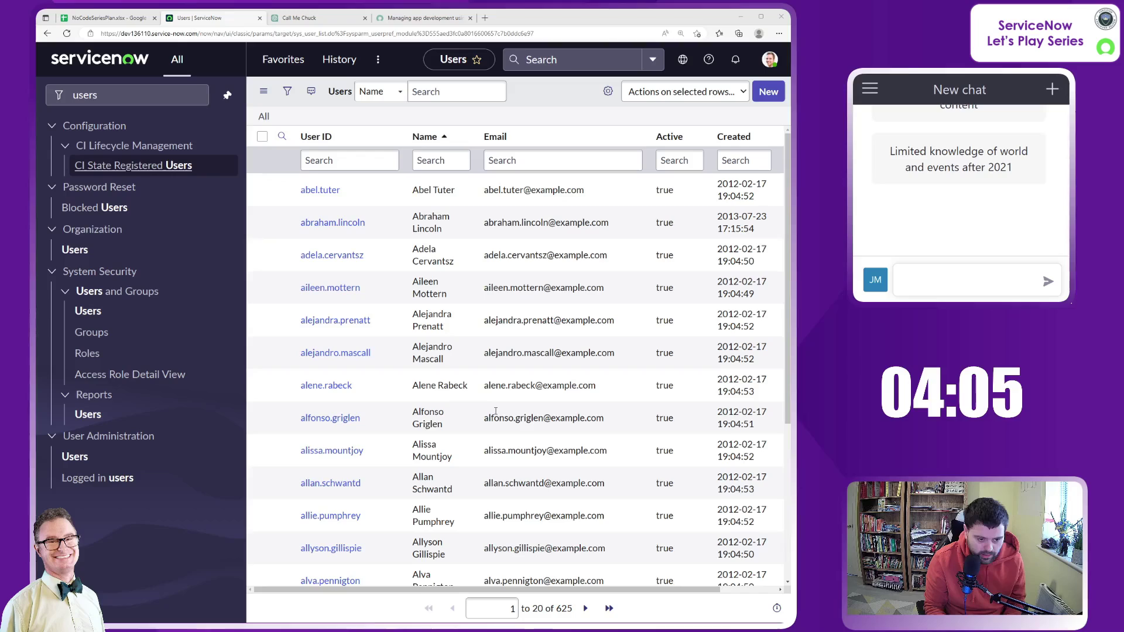
Ask ChatGPT 'hey can you give me a random full name' to get a name for the new user
type("hey can you give ")
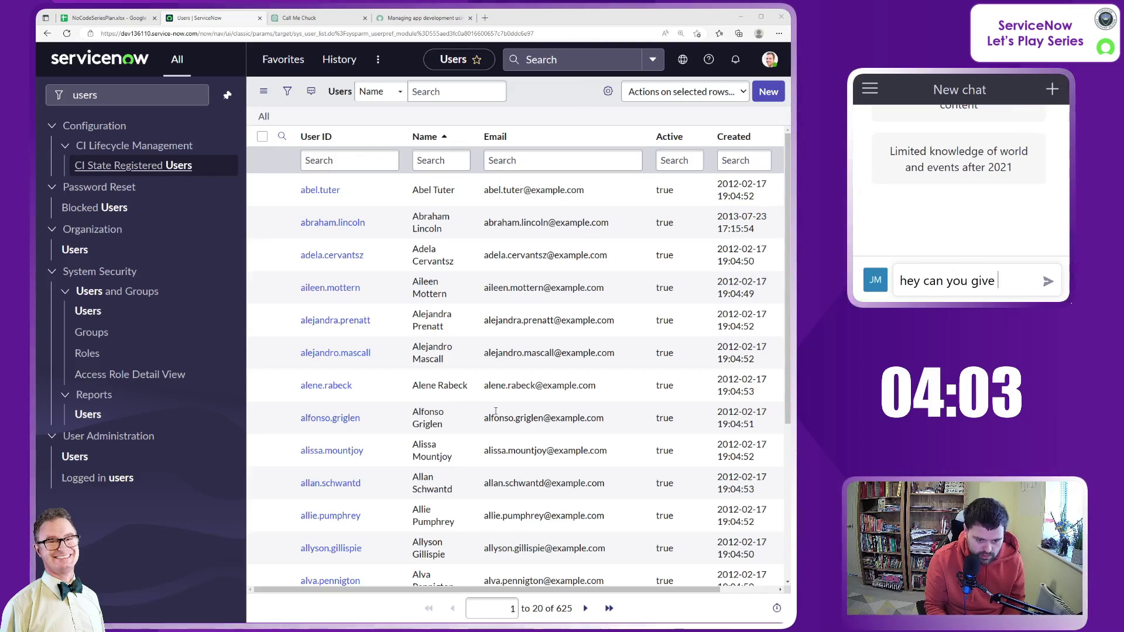
type("me a random ")
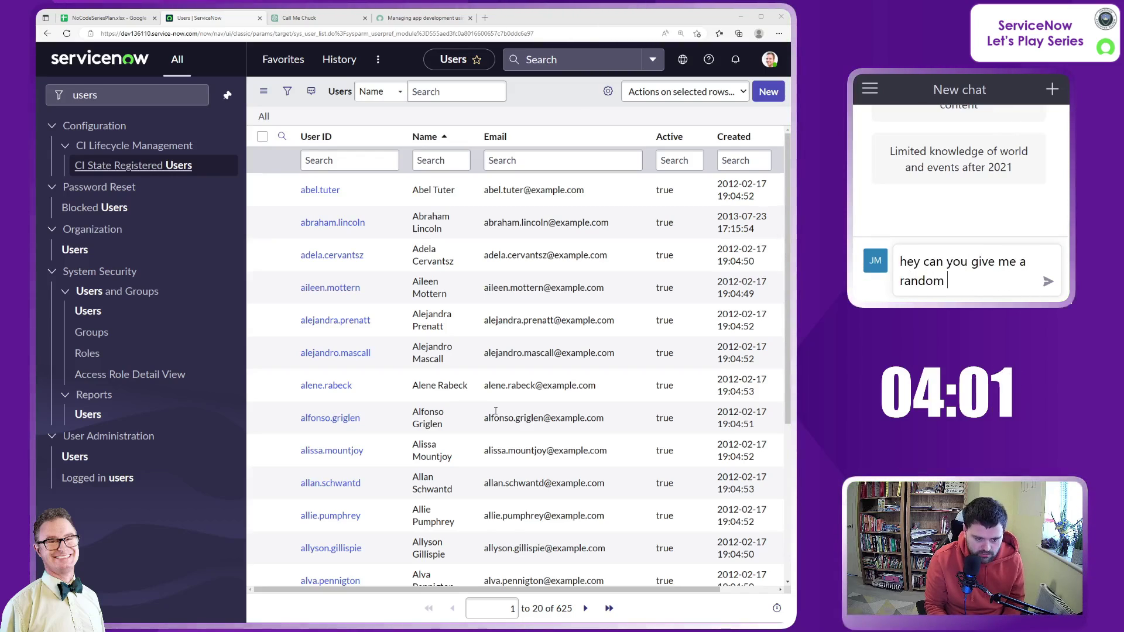
type("full nam")
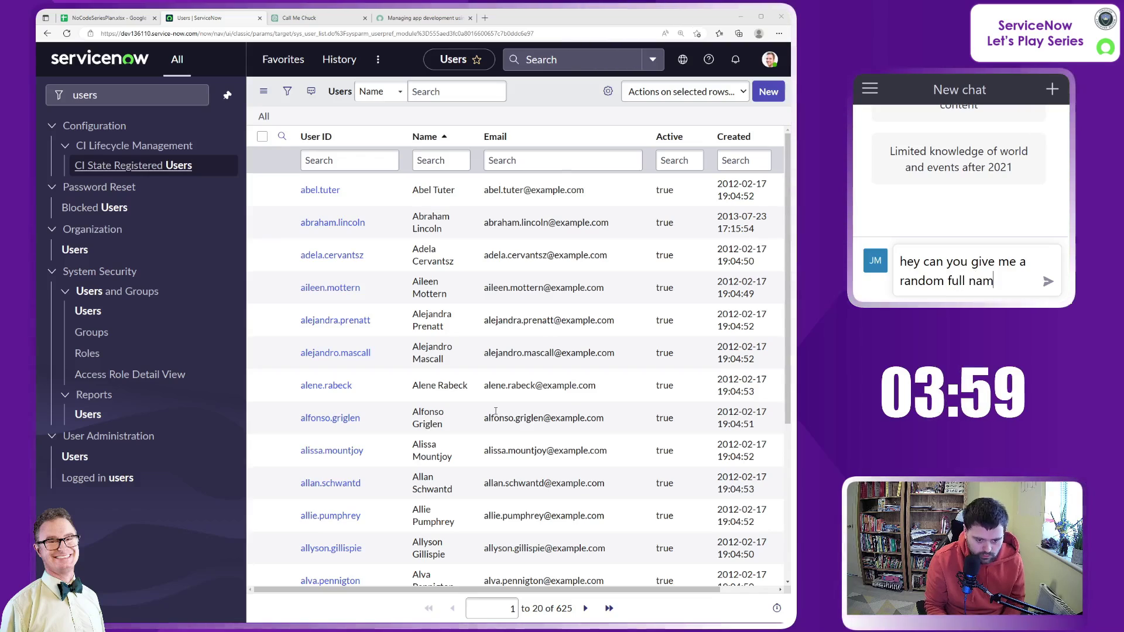
type("e")
key("Return")
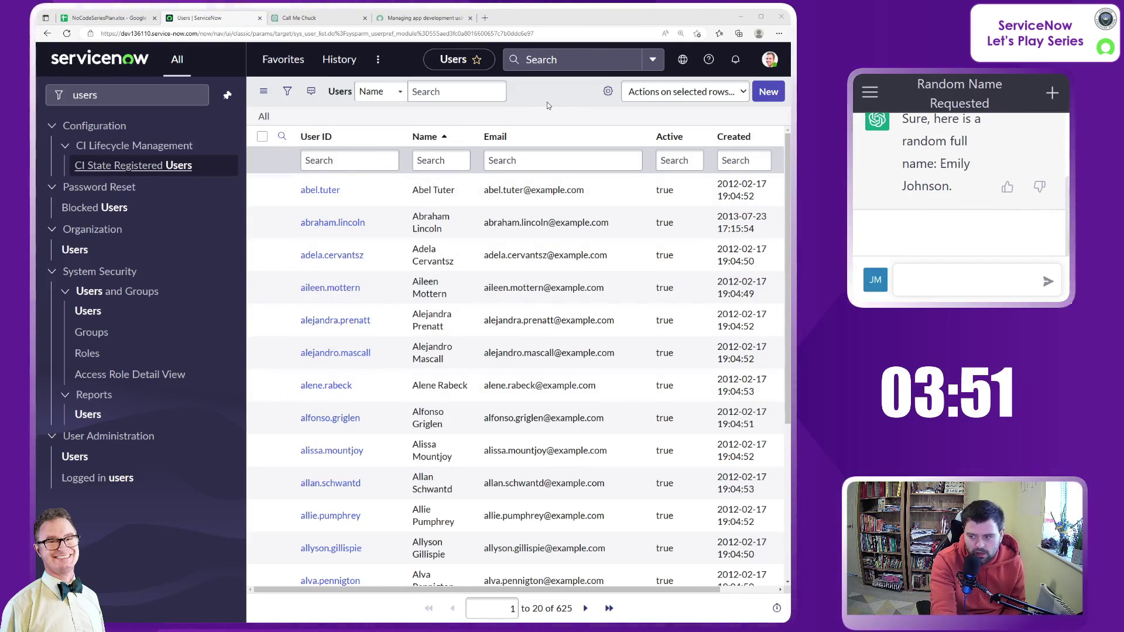
Start a new user record with the generated name's user ID, first name and last name
left_click(768, 91)
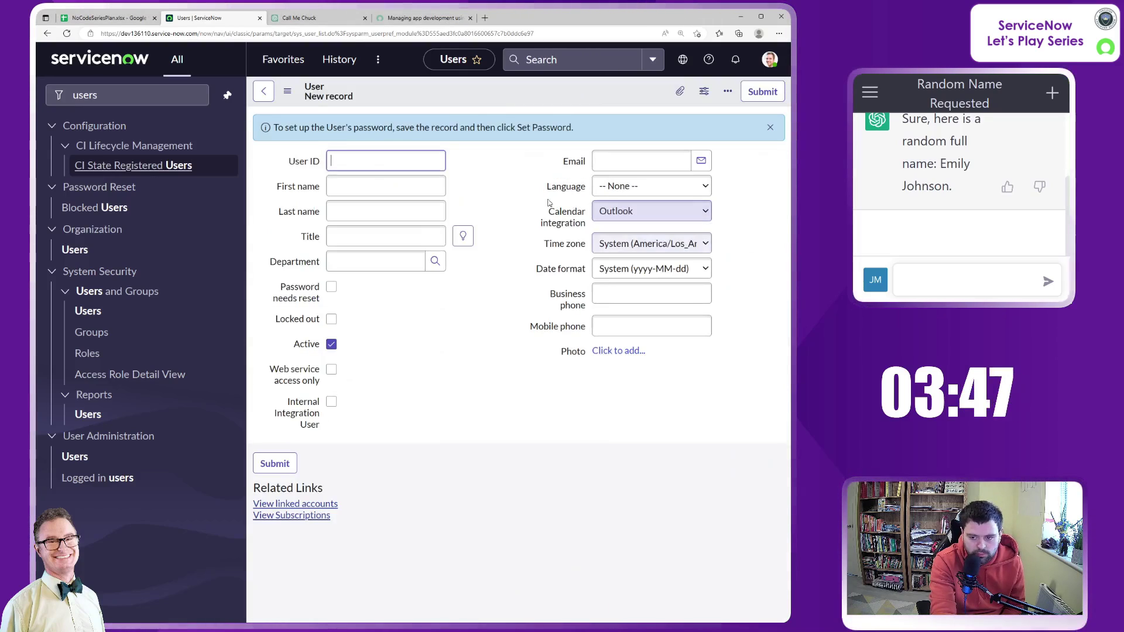
left_click(366, 162)
type("emil")
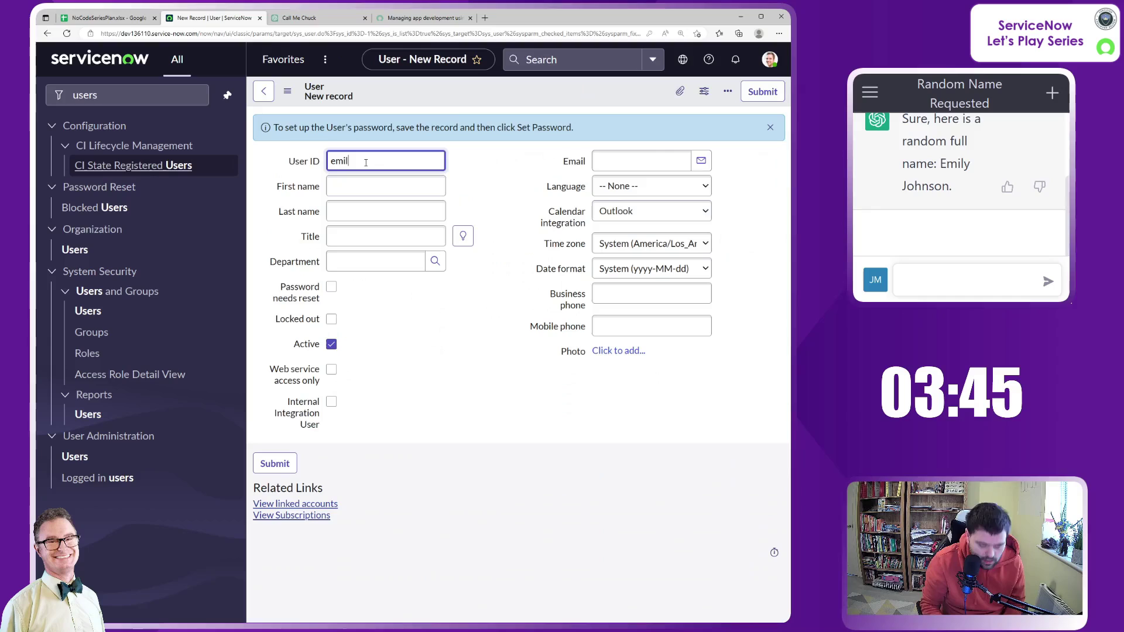
type("y.johnson")
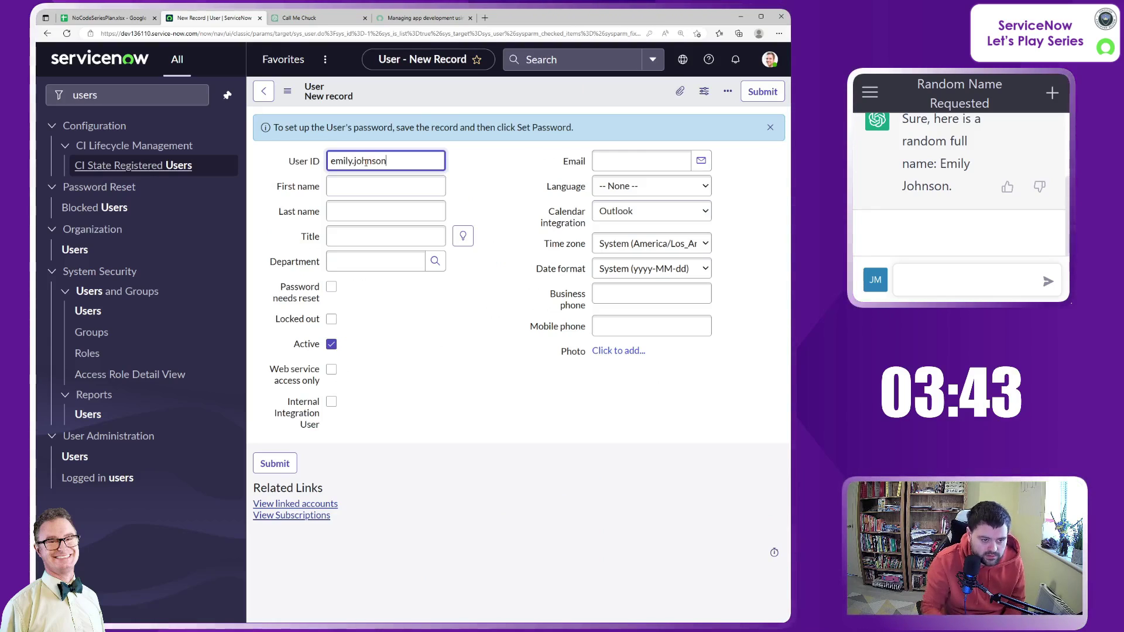
left_click(381, 182)
type("Emi")
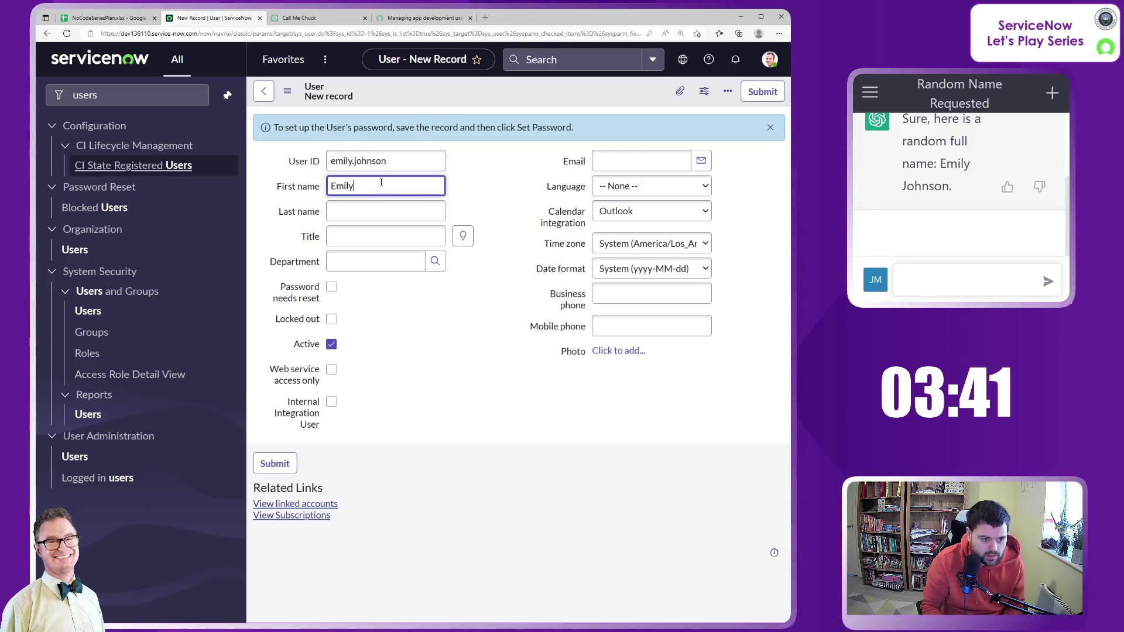
type("ly")
left_click(382, 210)
type("Jh")
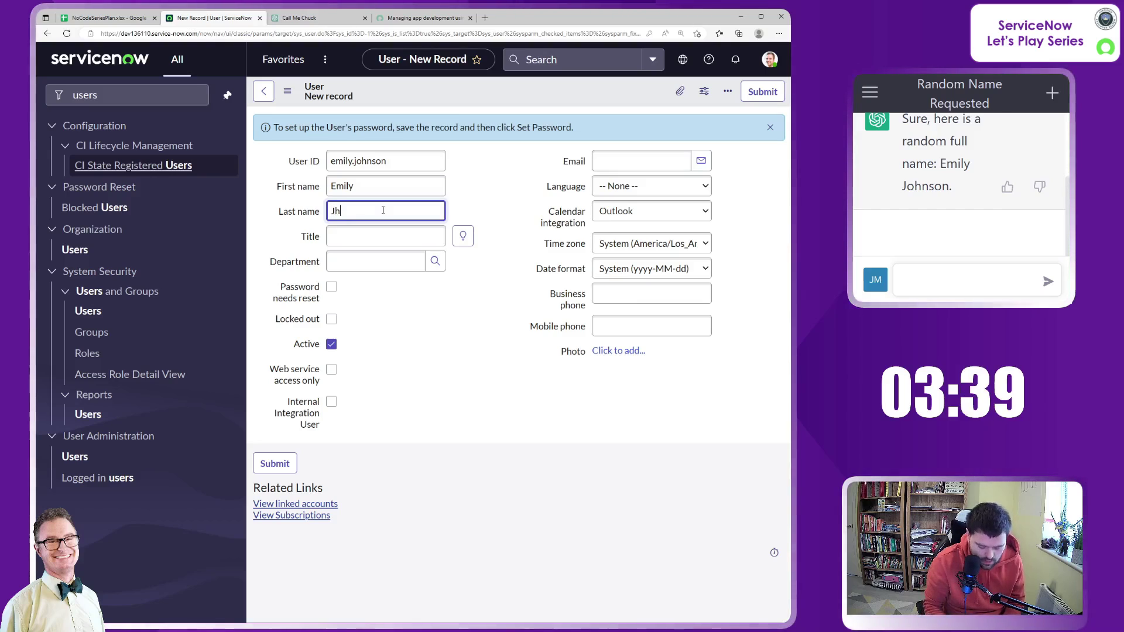
type("nso")
key("BackSpace")
key("BackSpace")
key("BackSpace")
key("BackSpace")
type("ohn")
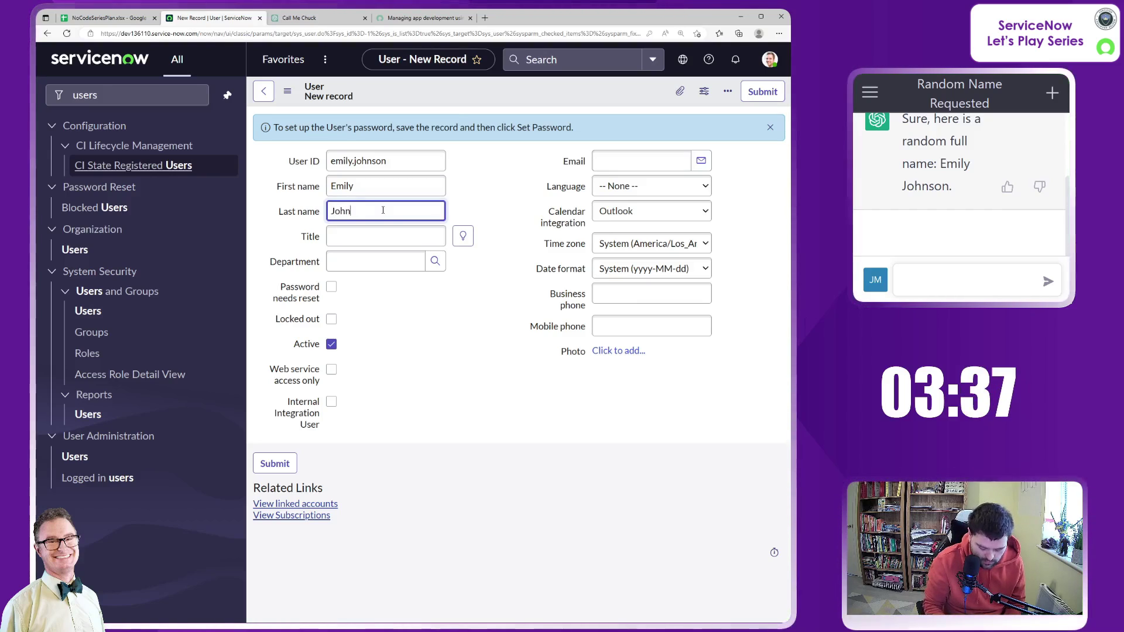
type("son")
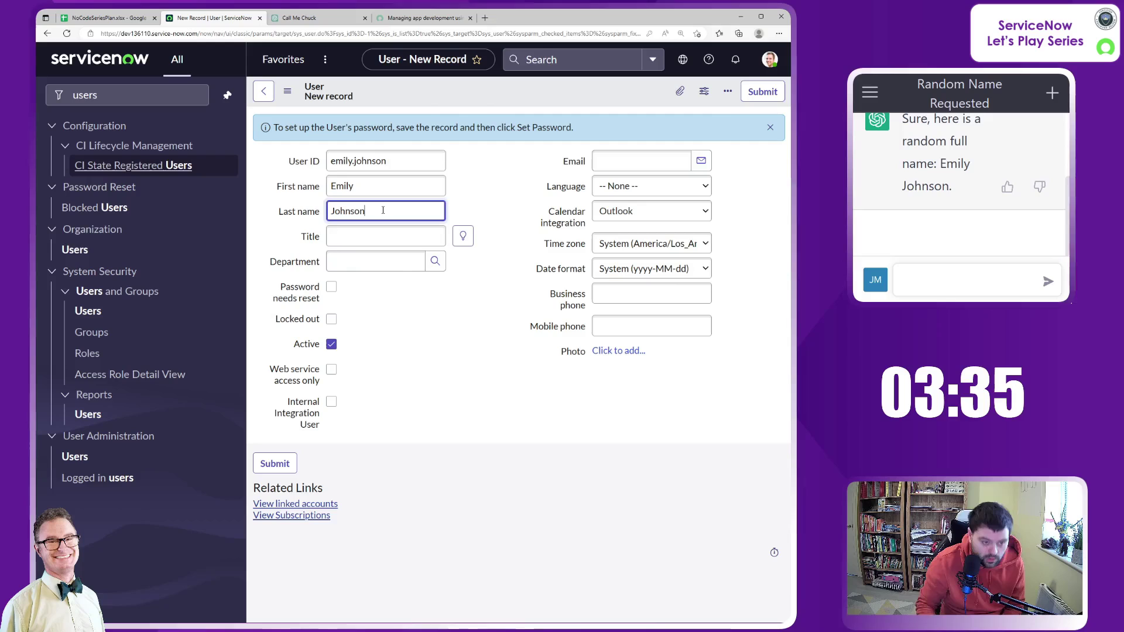
Give the new user the title 'No Code Developer' and an e-mail address
left_click(382, 234)
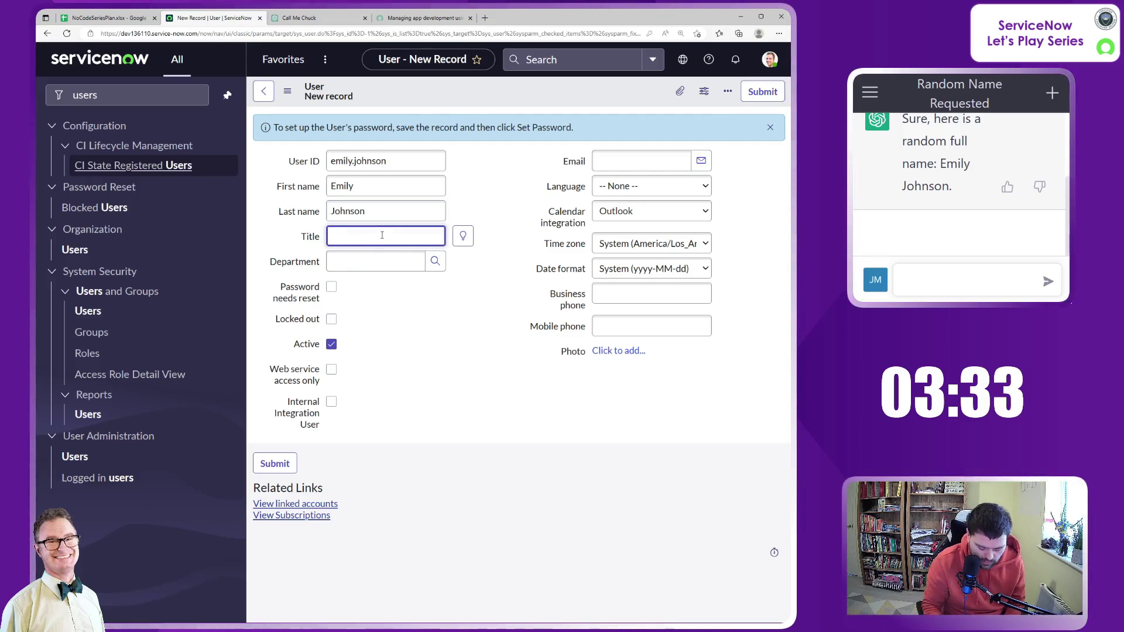
type("No C")
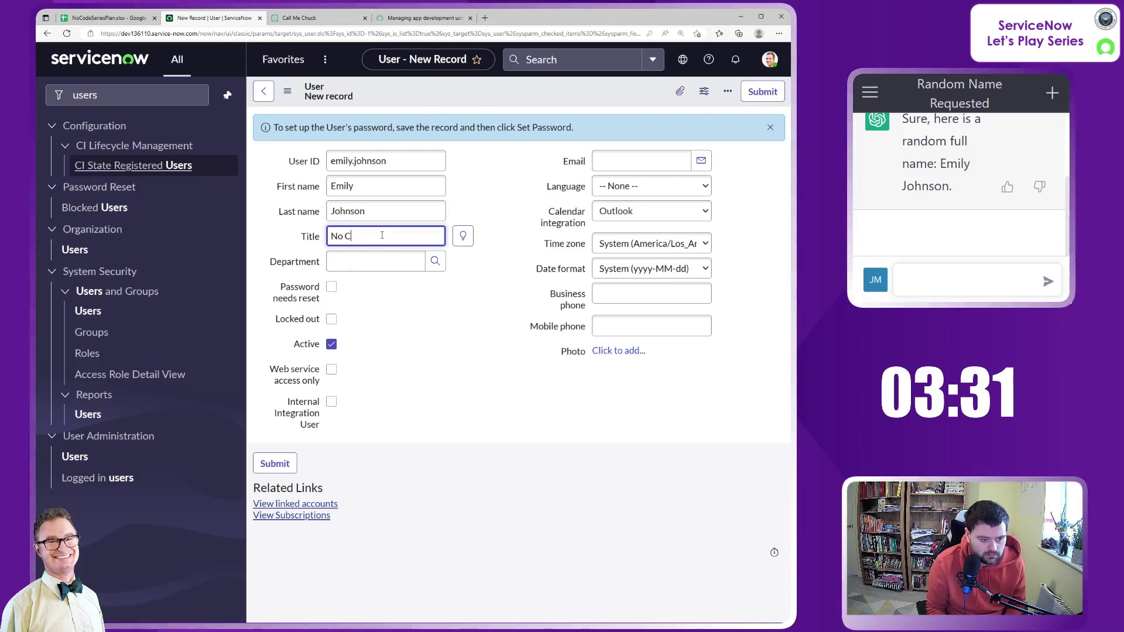
type("ode Developer")
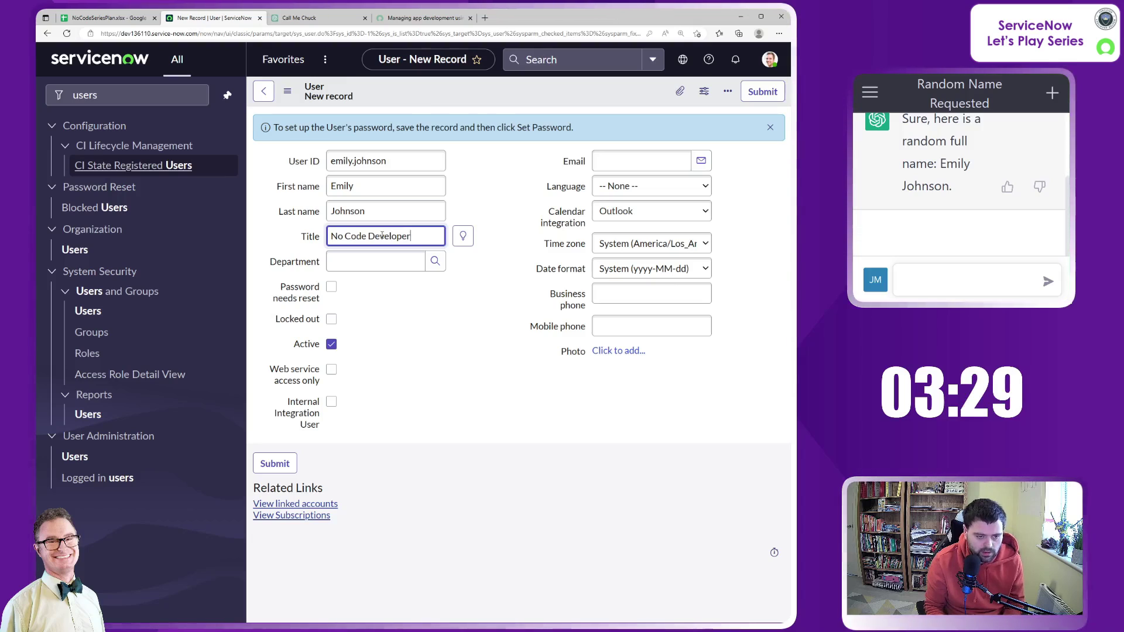
left_click(613, 163)
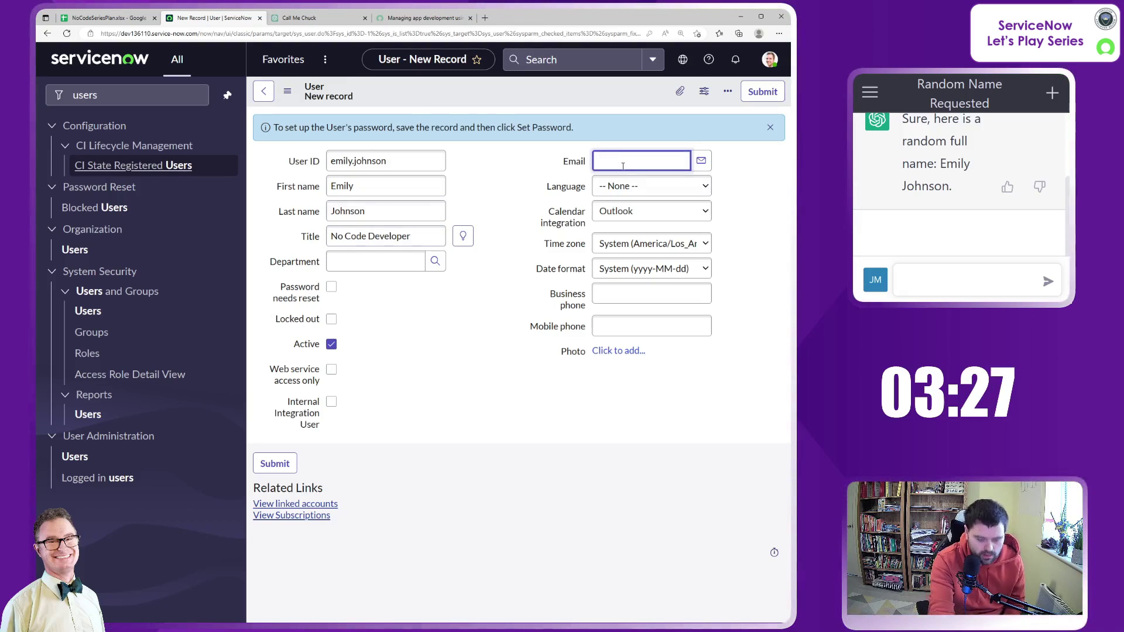
type("email.johnso")
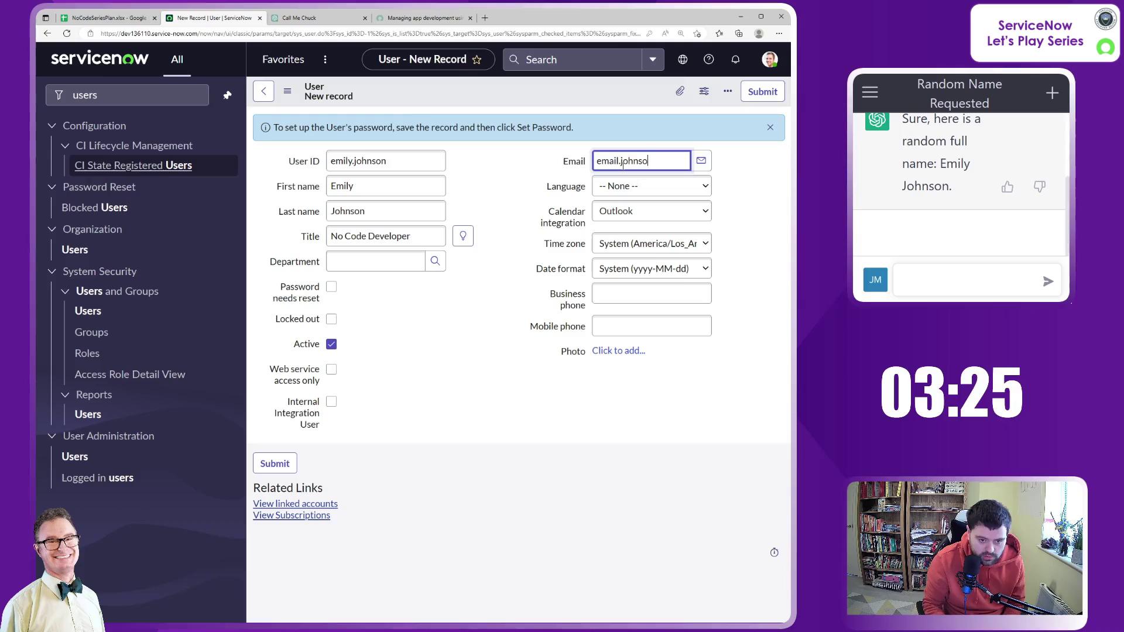
type("n:test.com")
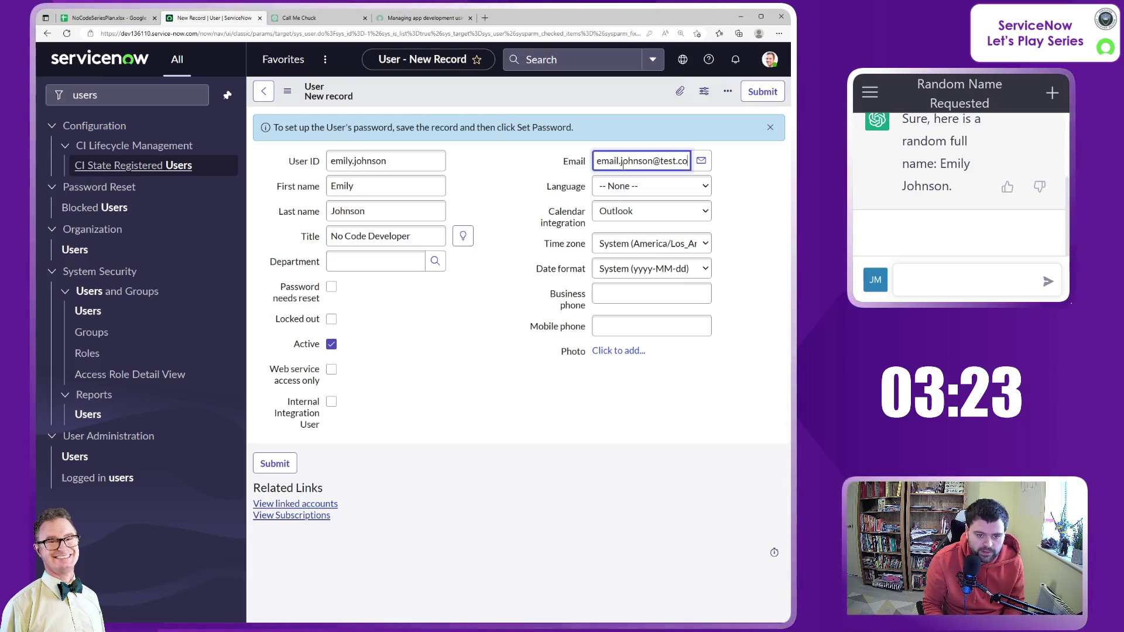
left_click(434, 342)
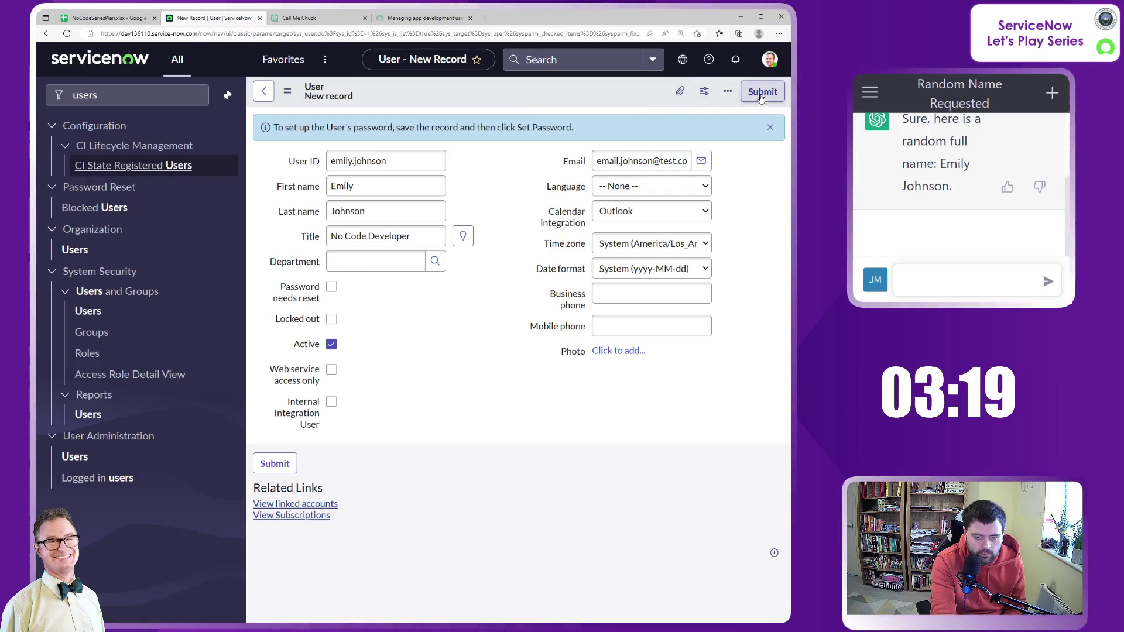
Save the new user record and show its Roles related list
right_click(557, 96)
left_click(577, 105)
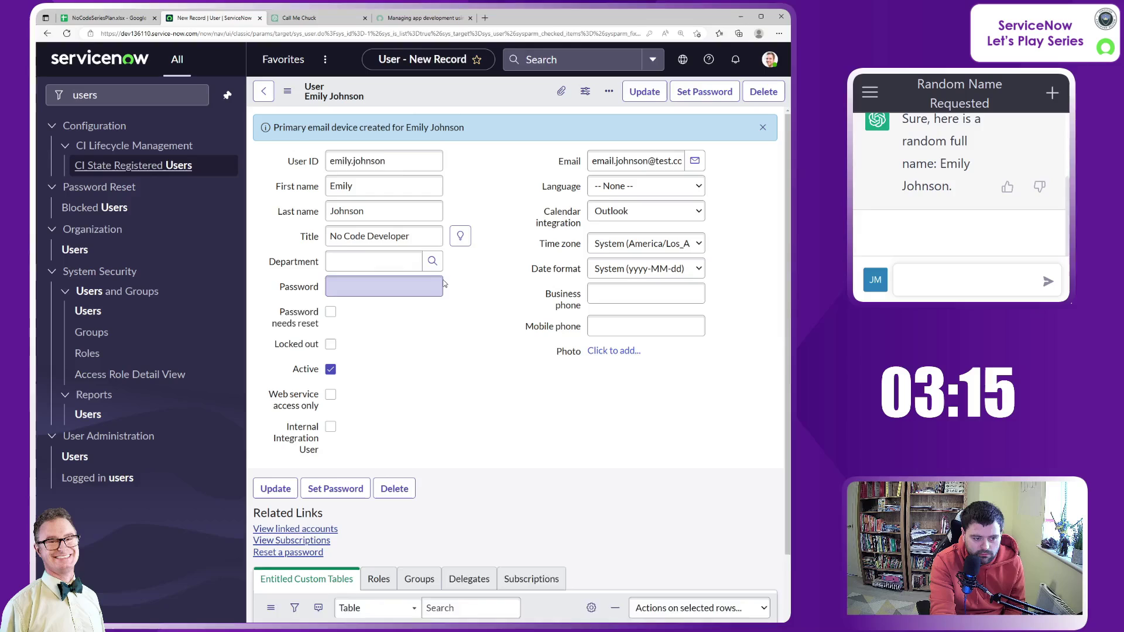
scroll(455, 340, "down", 3)
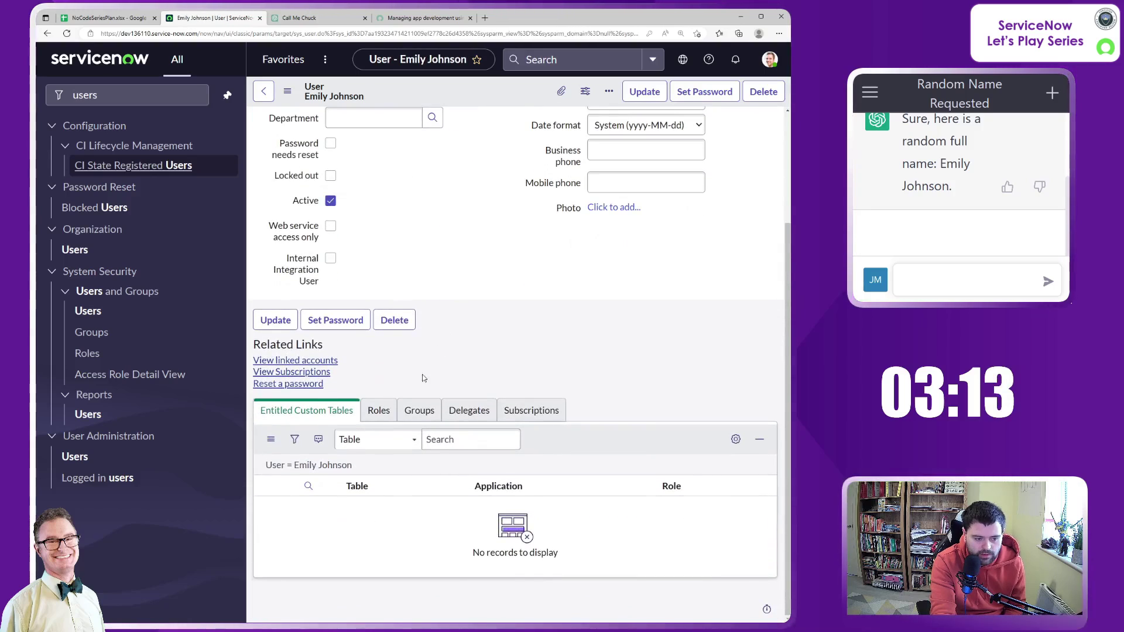
left_click(378, 410)
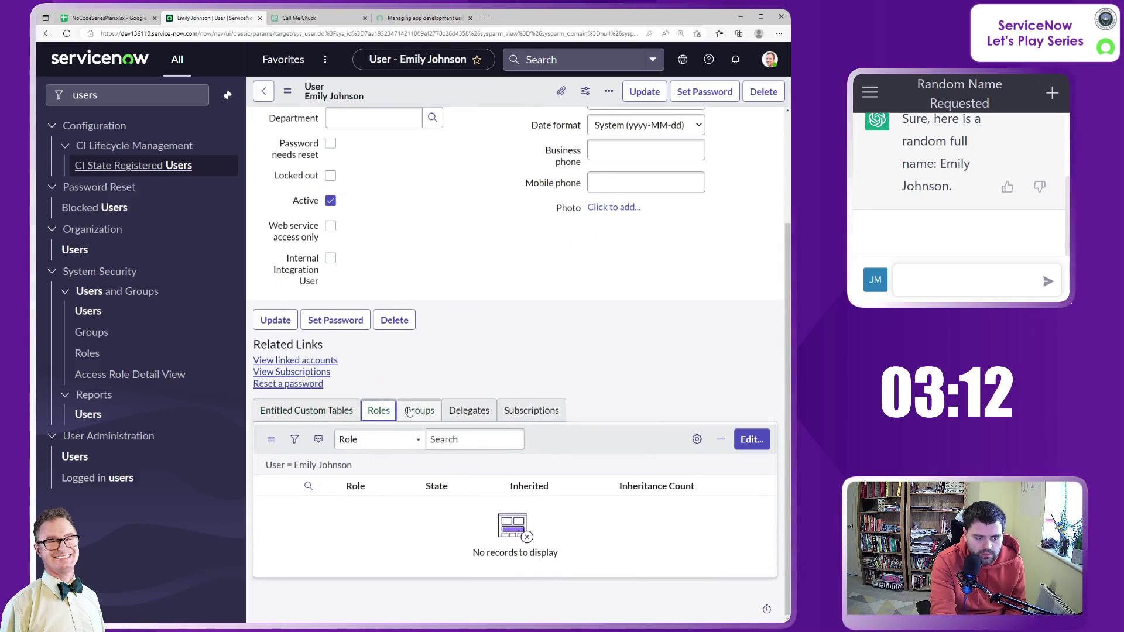
Search the available roles for 'snc_in' and '*internal', find none, and cancel the role edit
left_click(751, 439)
left_click(426, 254)
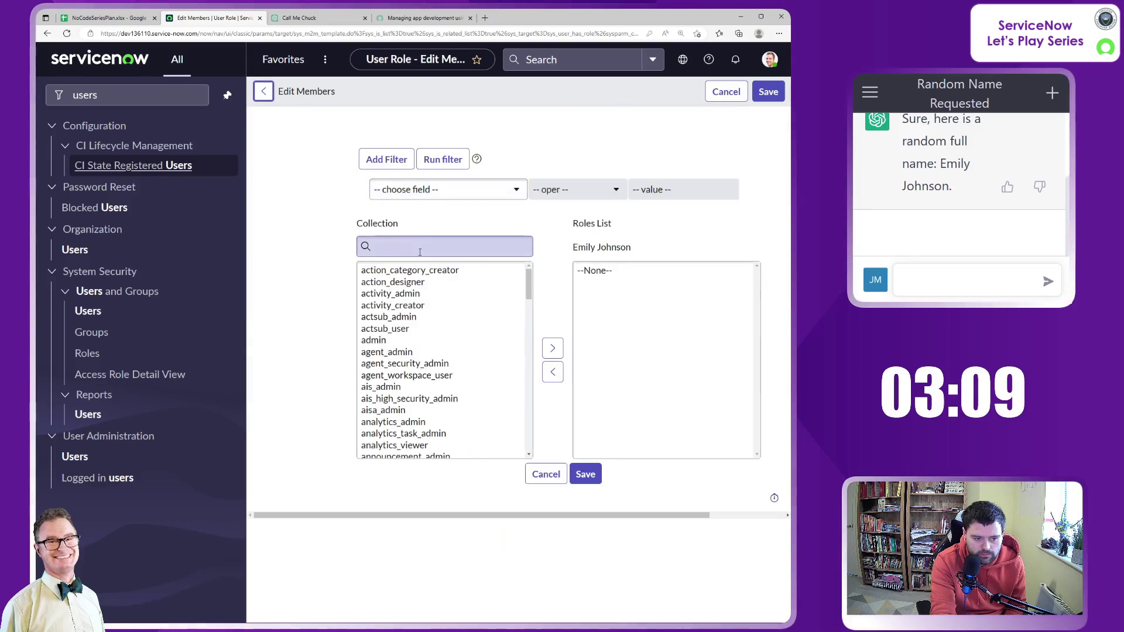
type("snc_in")
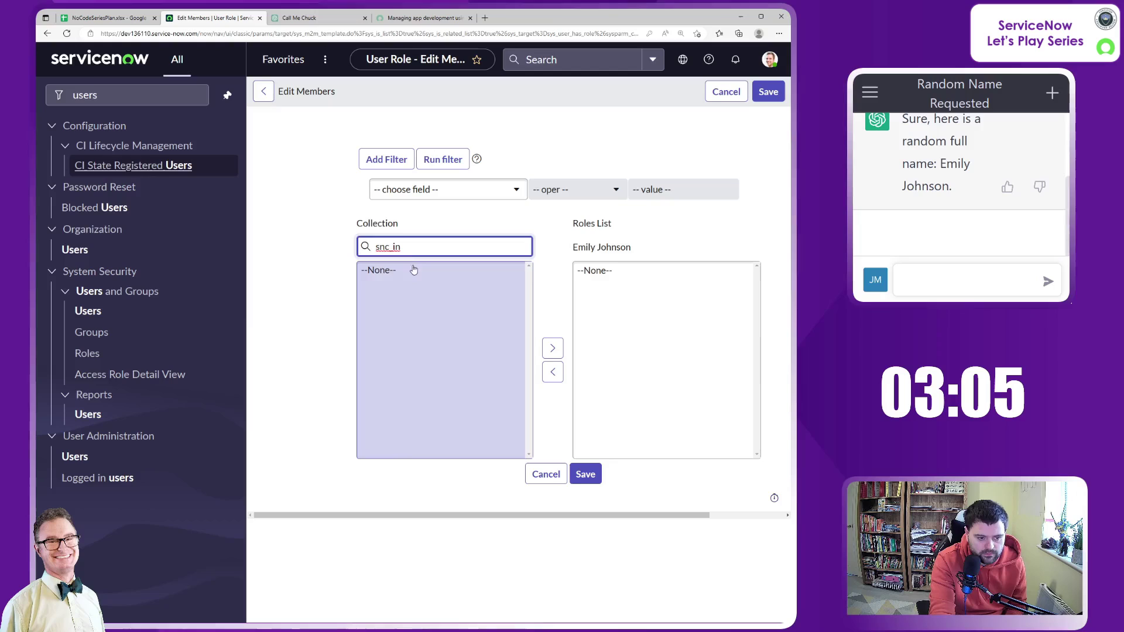
left_click_drag(426, 247, 302, 246)
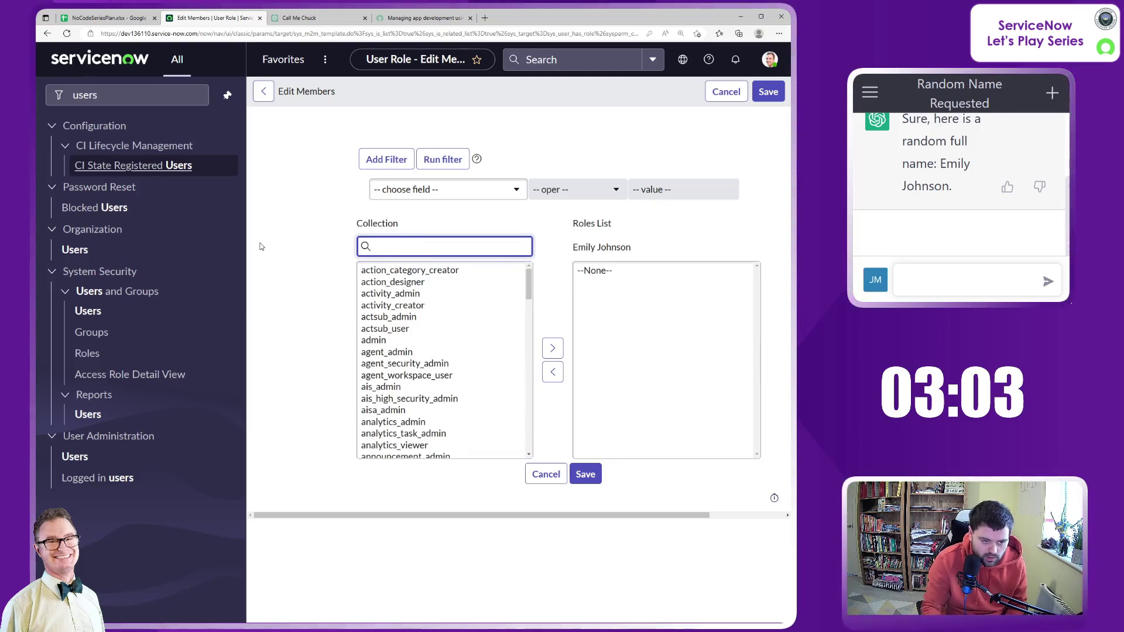
type("*internal")
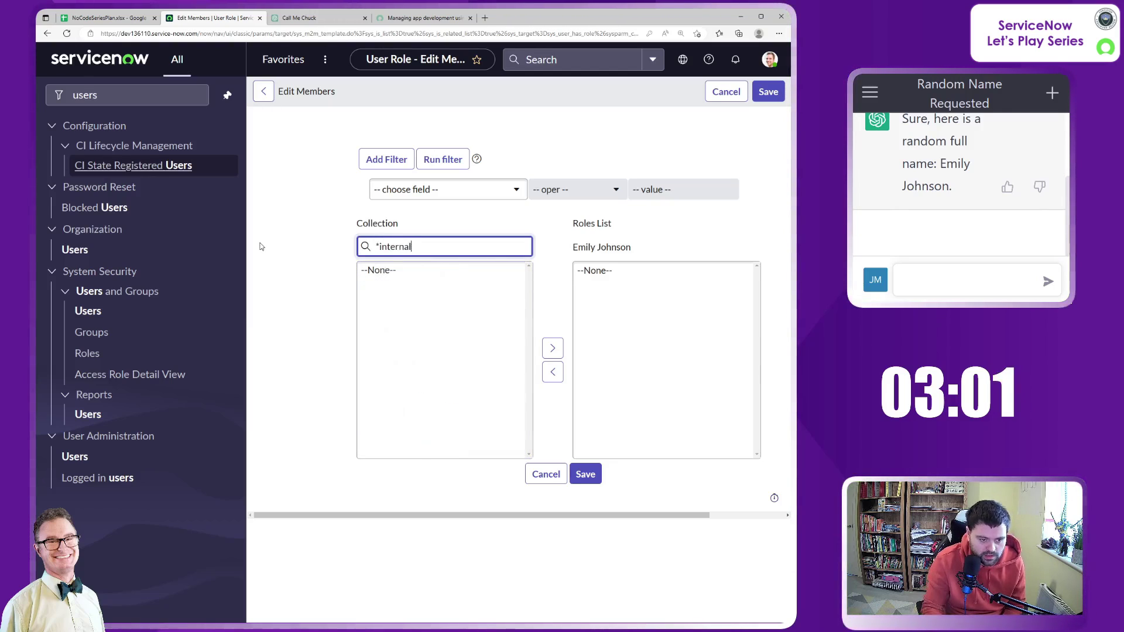
key("ctrl+a")
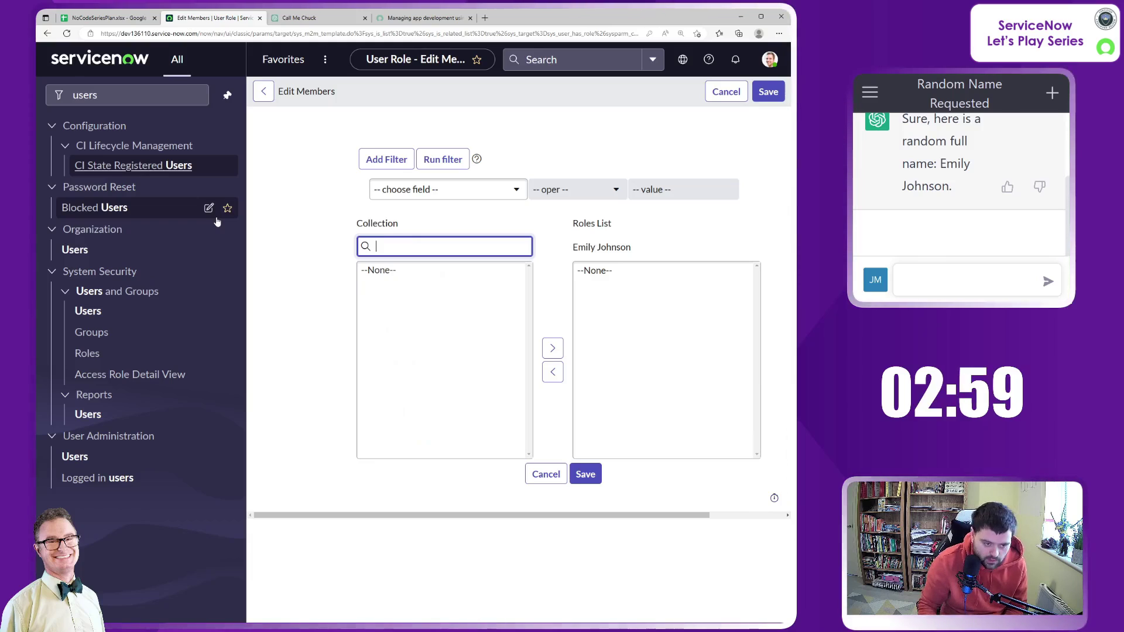
left_click(545, 474)
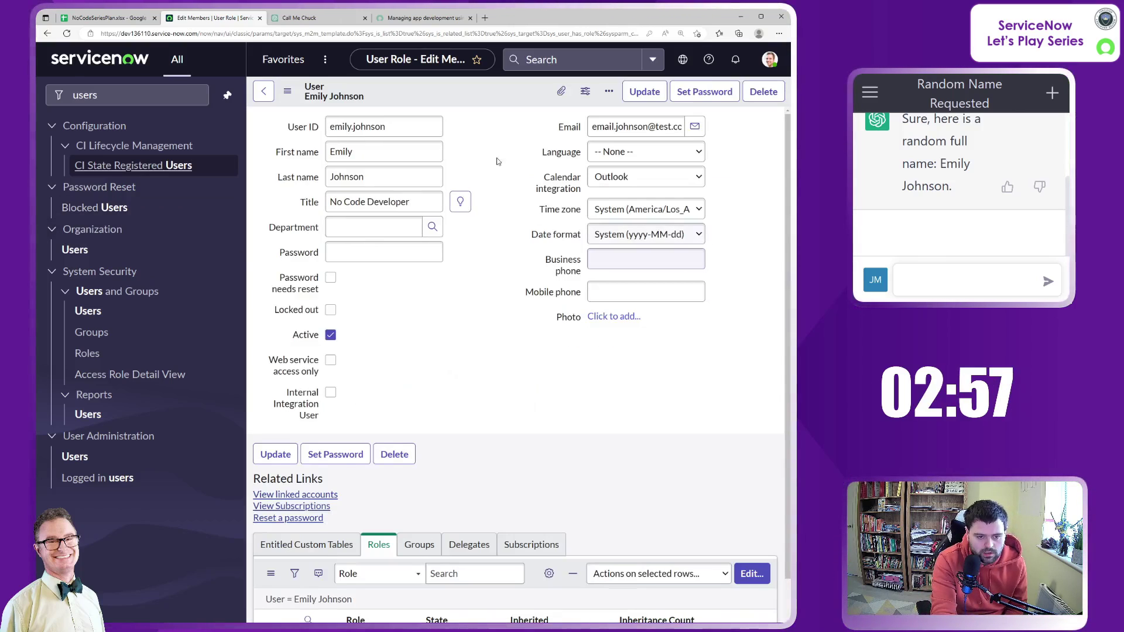
Reload the user form and check the saved user ID value
right_click(446, 93)
left_click(504, 278)
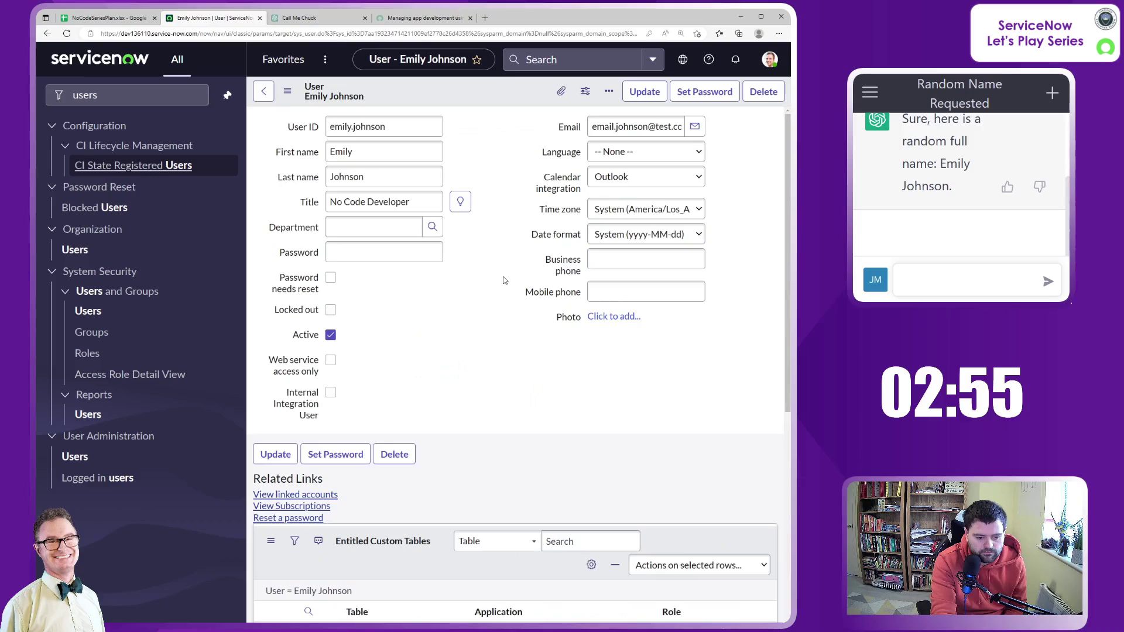
left_click(446, 296)
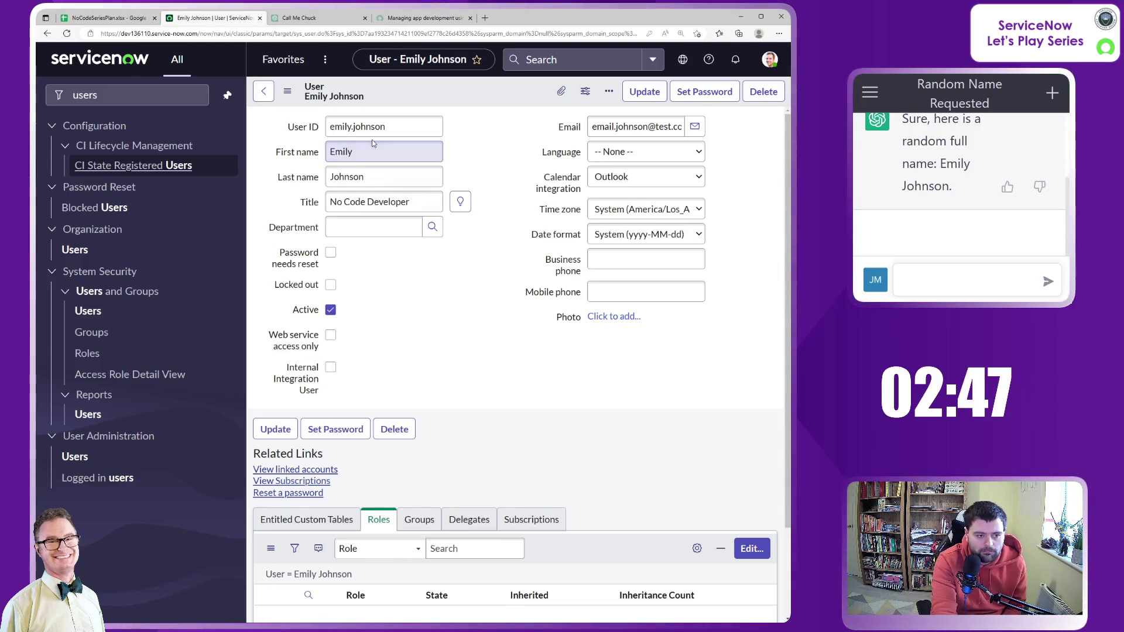
left_click_drag(404, 127, 354, 127)
left_click(476, 119)
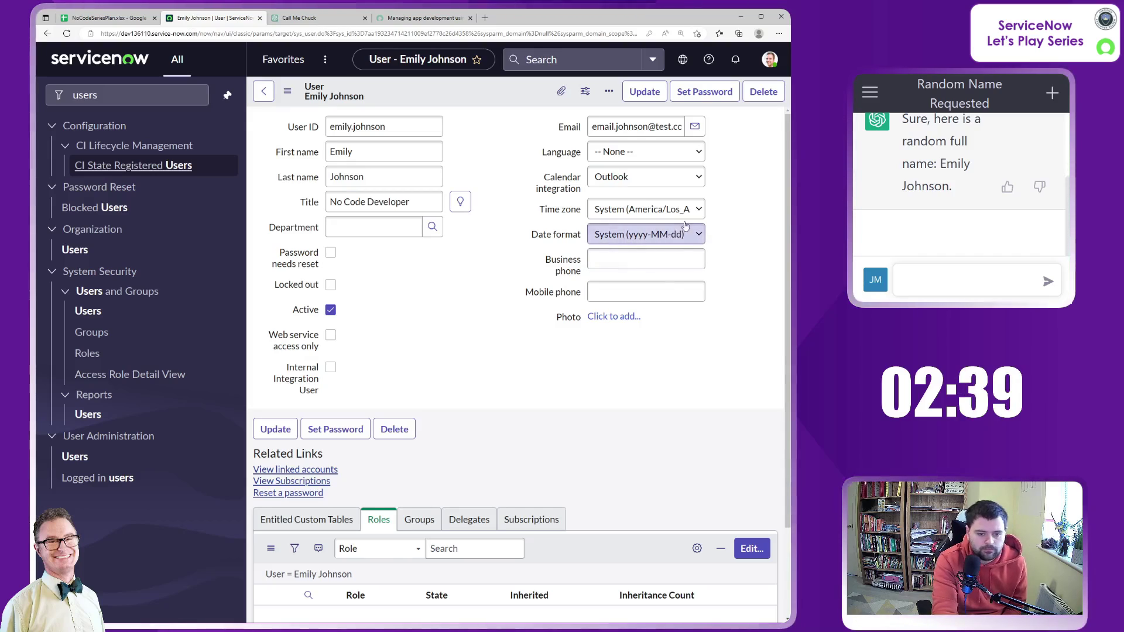
Set the user's time zone to Europe/London and update the record
left_click(658, 211)
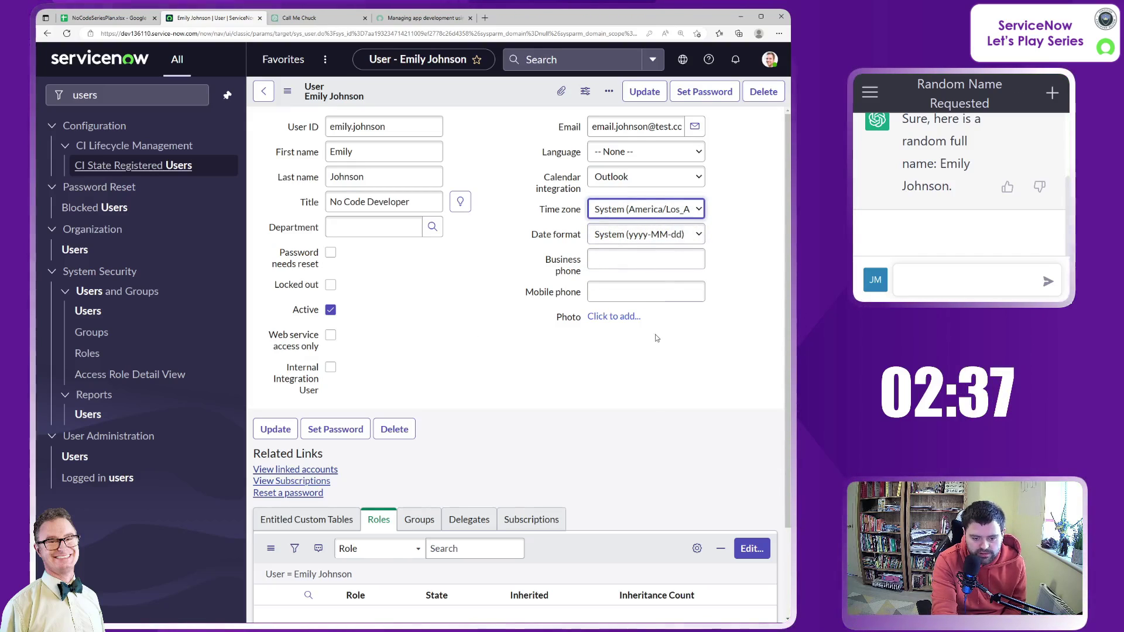
left_click(650, 358)
key("Tab")
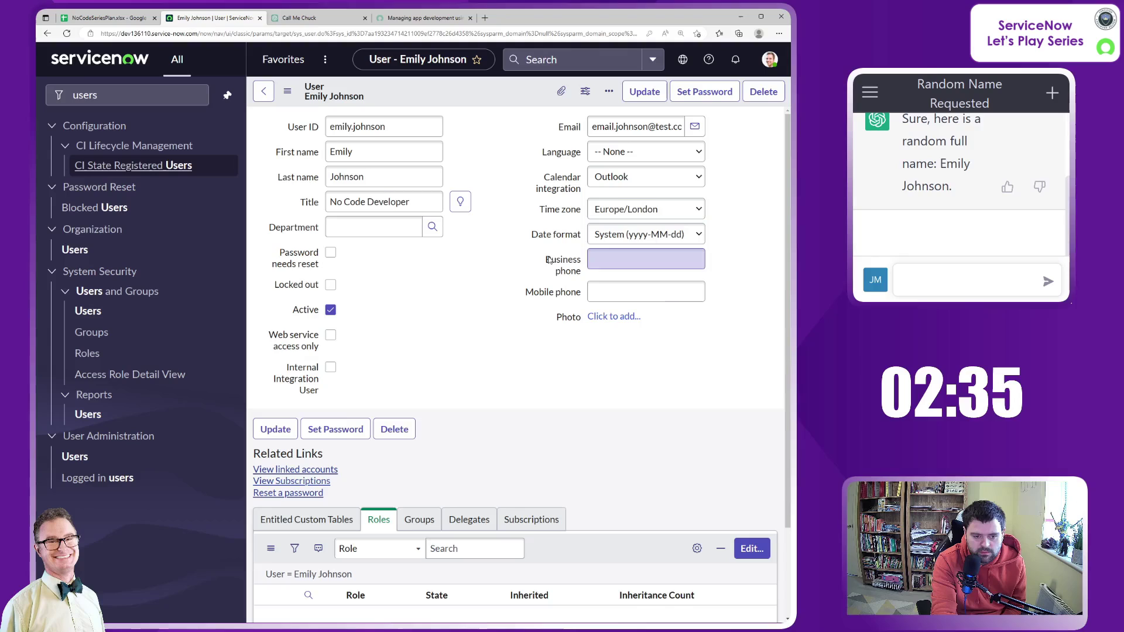
key("shift+Tab")
key("shift+Tab")
key("shift+Tab")
key("shift+Tab")
key("Tab")
key("Tab")
key("Tab")
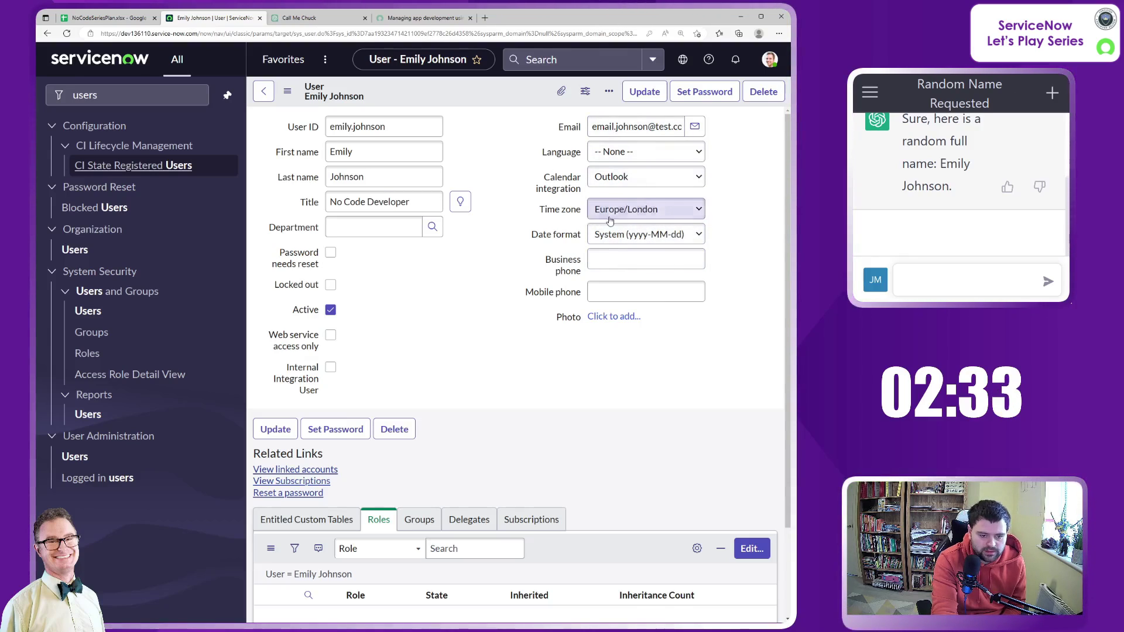
left_click(463, 279)
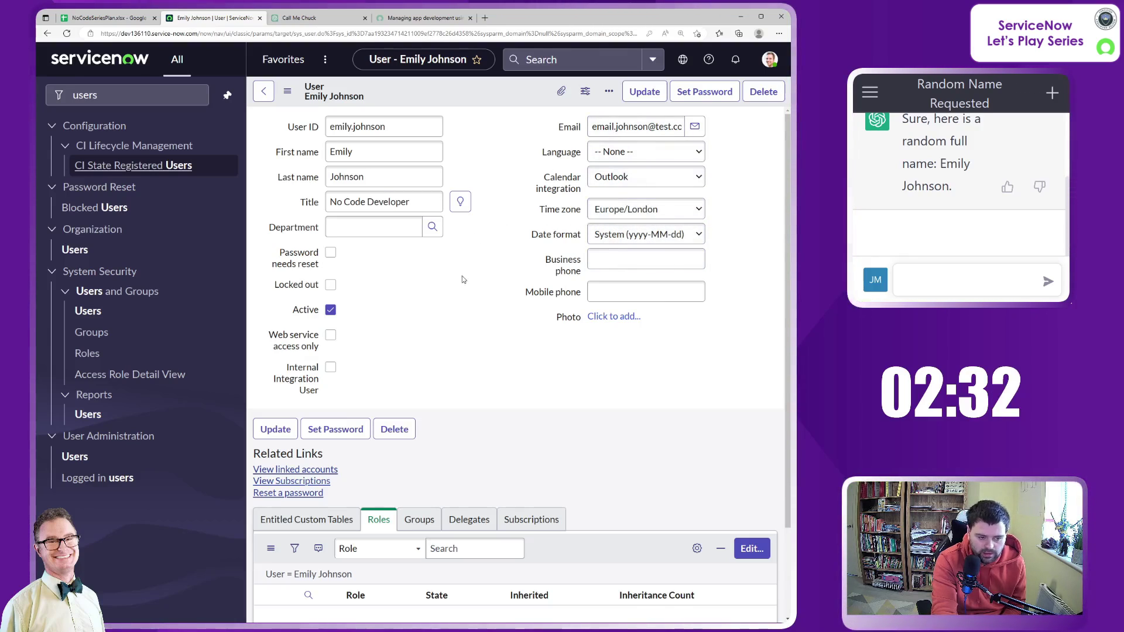
left_click(643, 92)
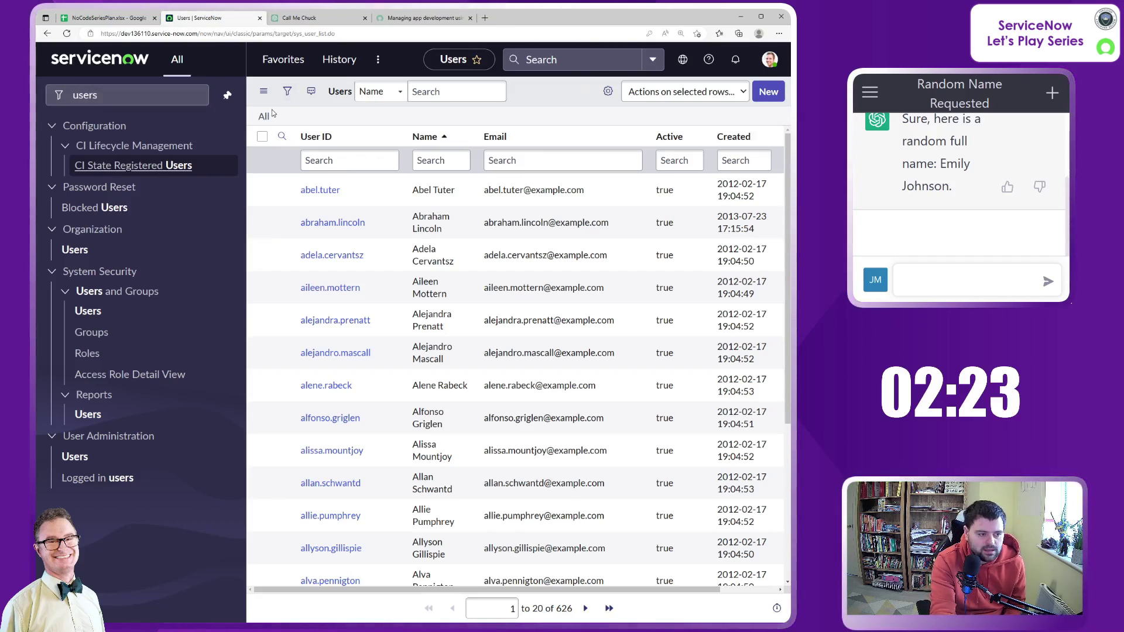
Check the series plan spreadsheet, then filter the ServiceNow navigator on 'maintain items'
left_click(106, 18)
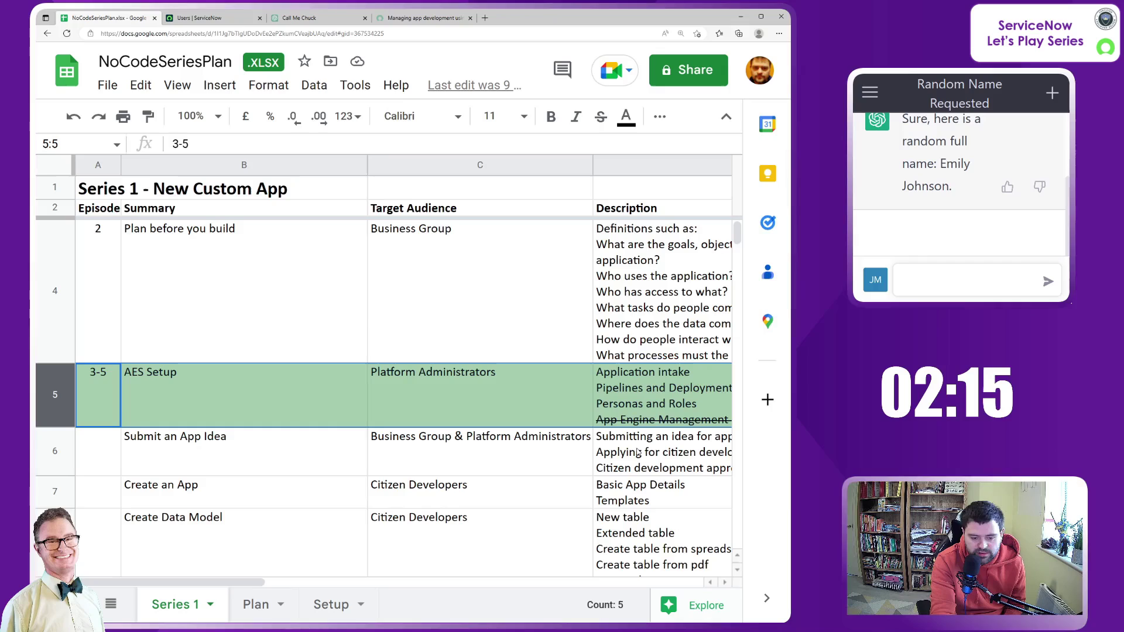
left_click(218, 22)
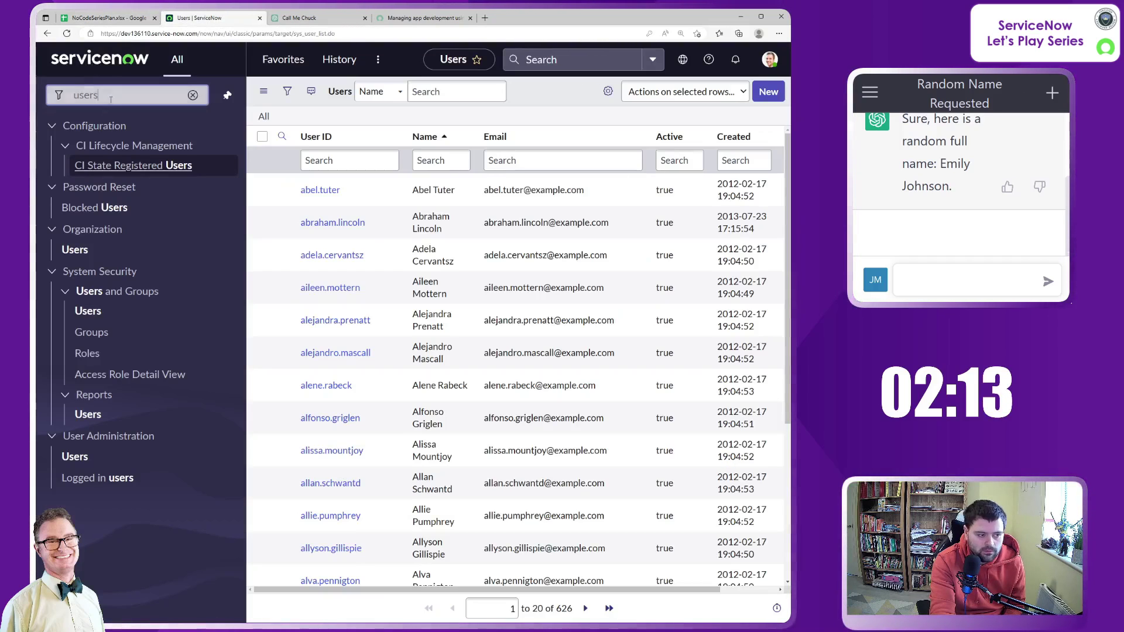
left_click_drag(99, 94, 38, 97)
type("maintain items")
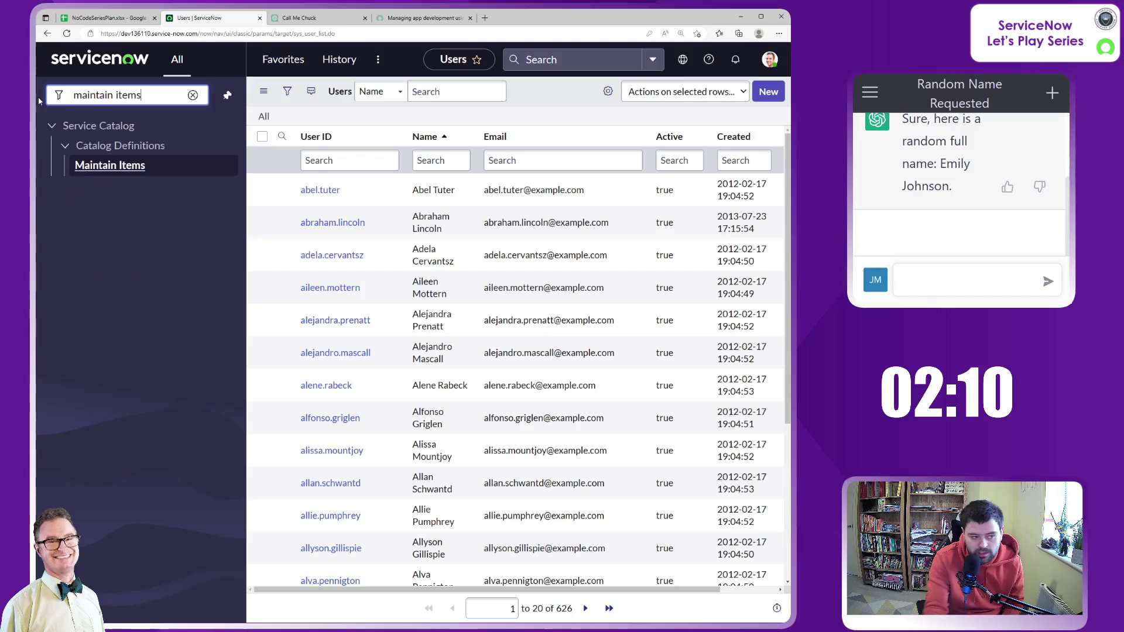
Open Maintain Items, filter Name on '*citizen', and open Apply for Citizen Development
left_click(110, 166)
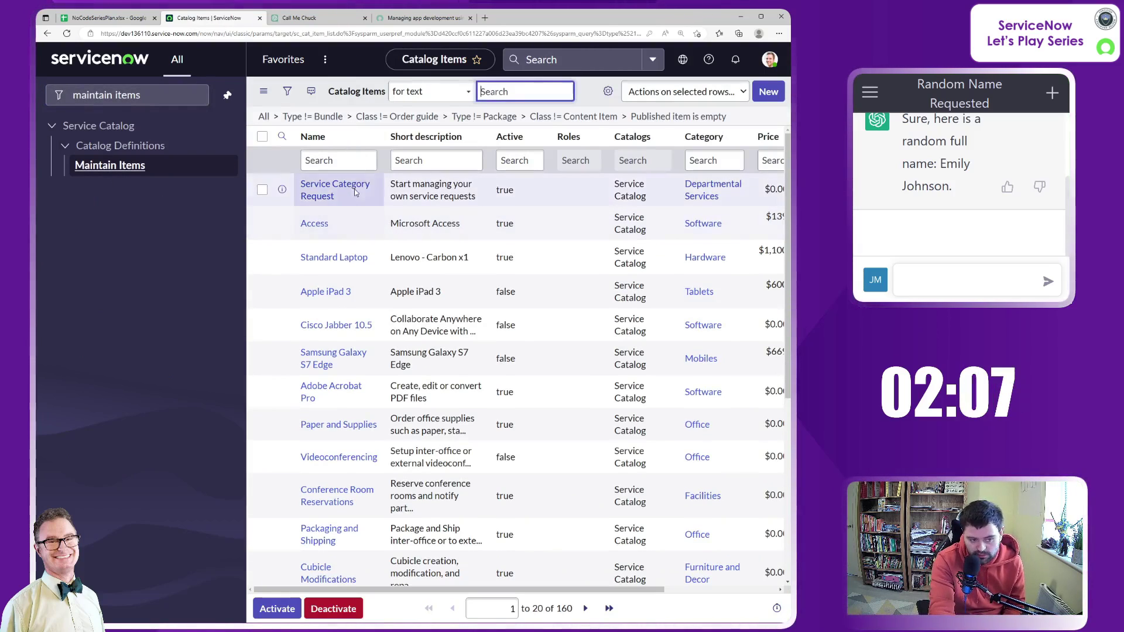
left_click(360, 162)
type("*citi")
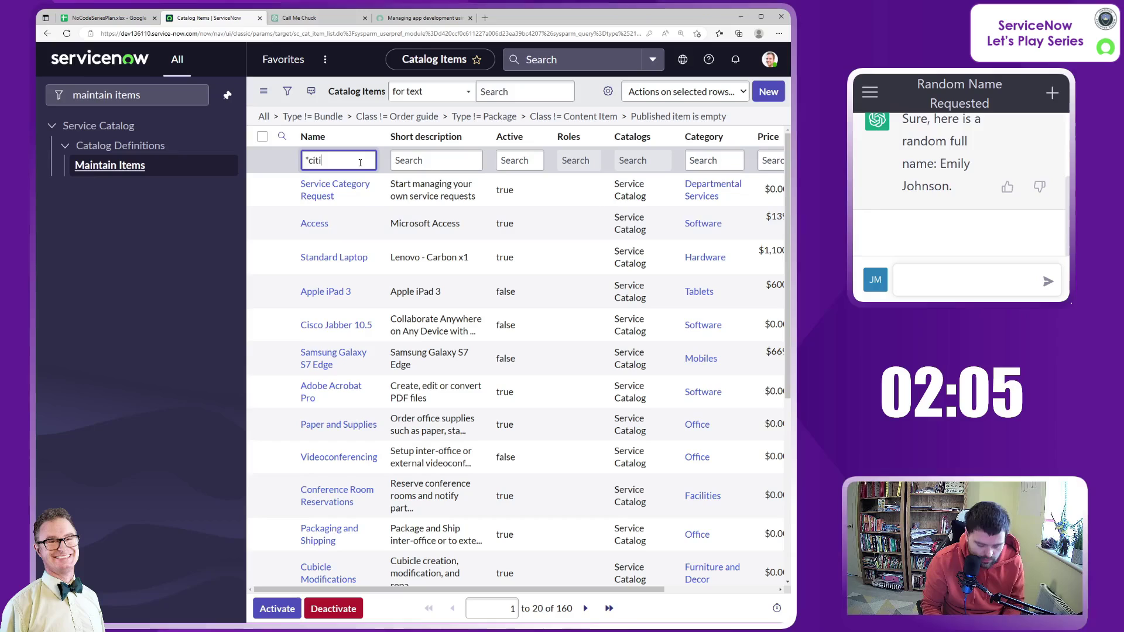
type("zen")
key("Return")
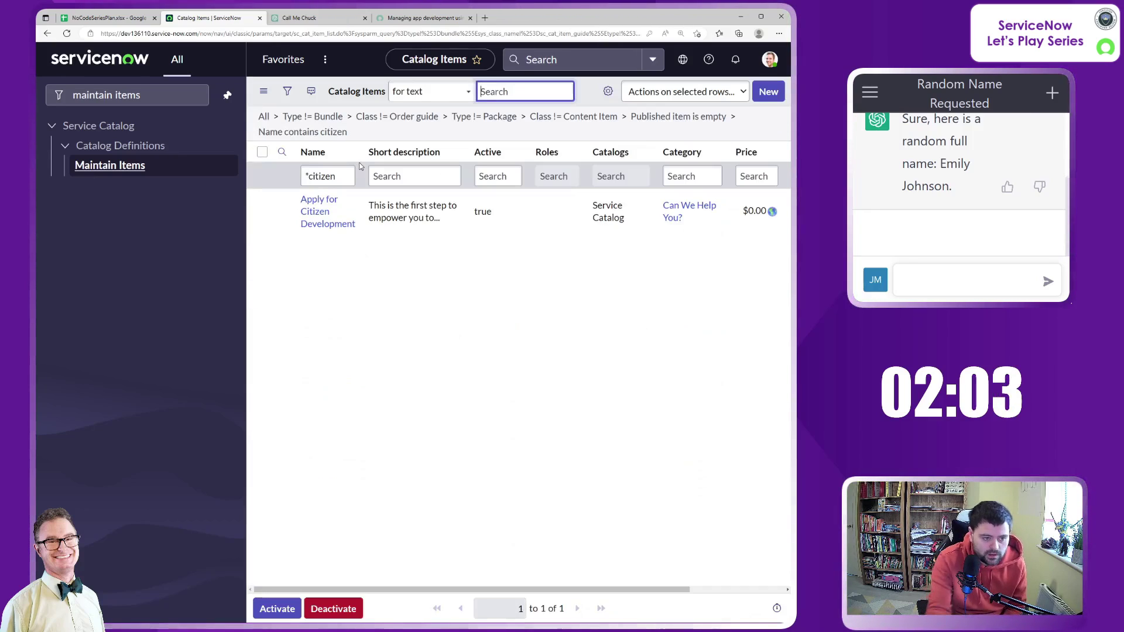
left_click(319, 216)
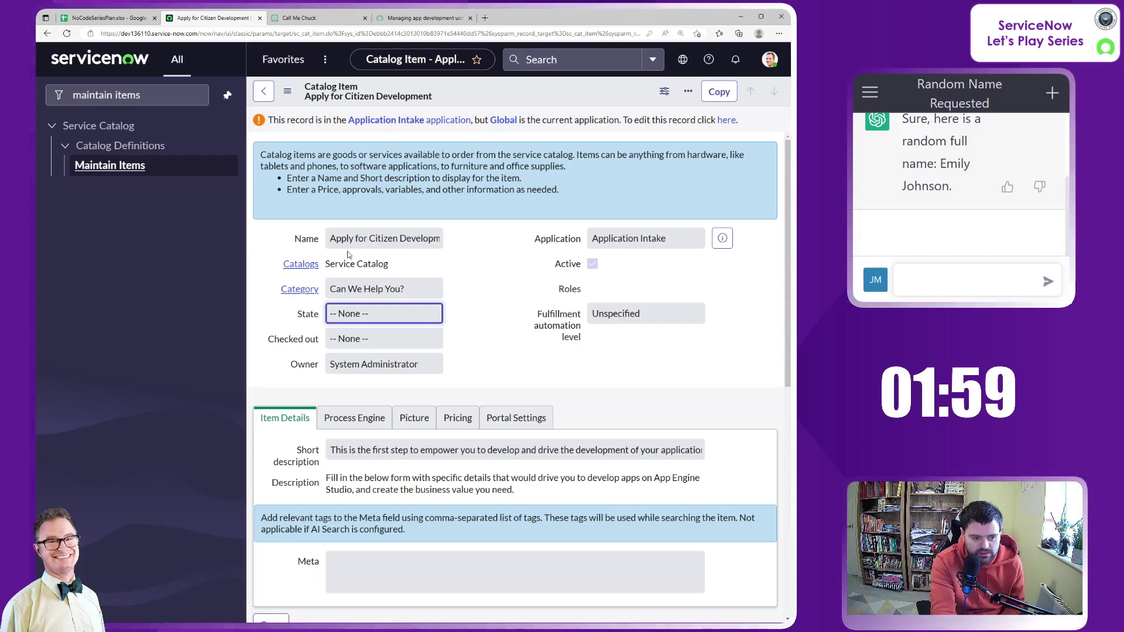
Review the item's name, Application Intake application, Can We Help You? category and Service Catalog
left_click_drag(329, 240, 429, 239)
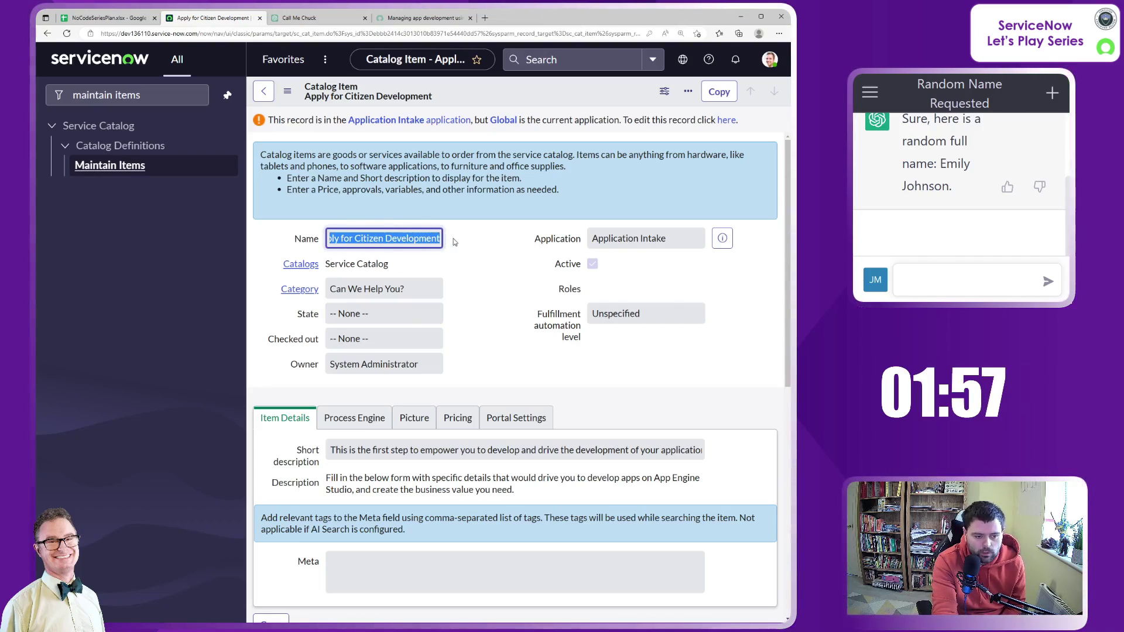
left_click(476, 319)
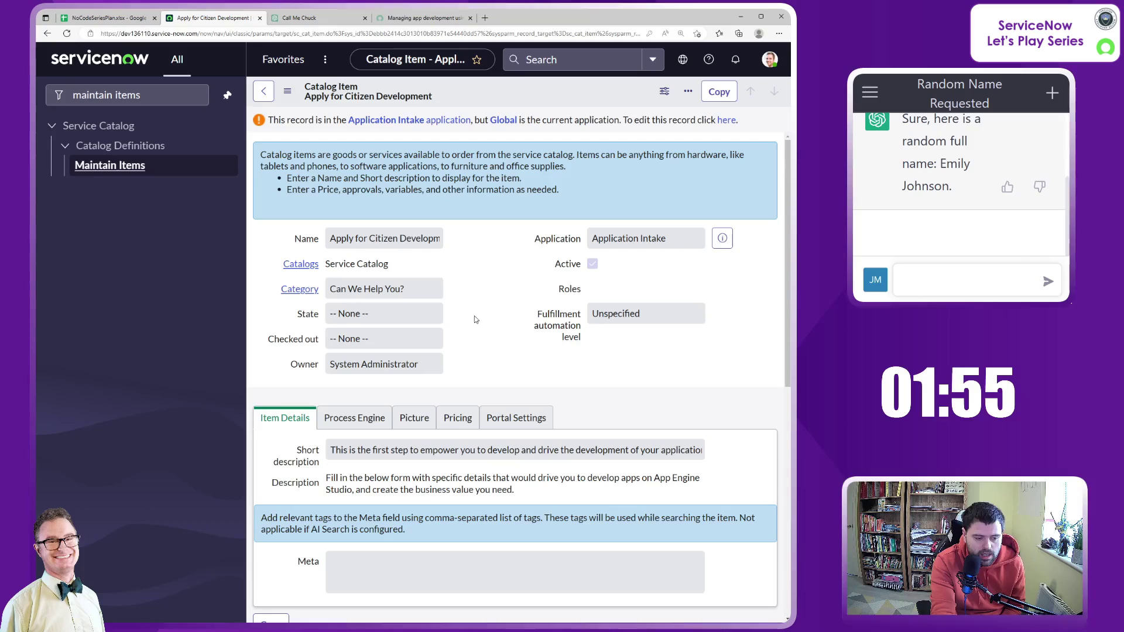
triple_click(664, 237)
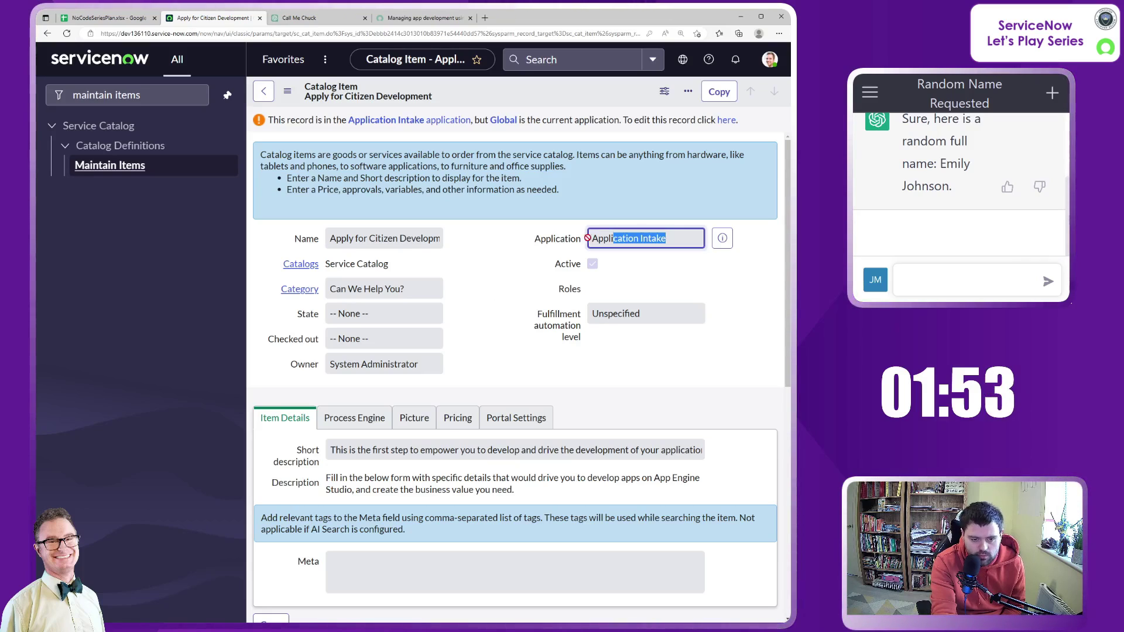
left_click(474, 298)
scroll(474, 300, "down", 1)
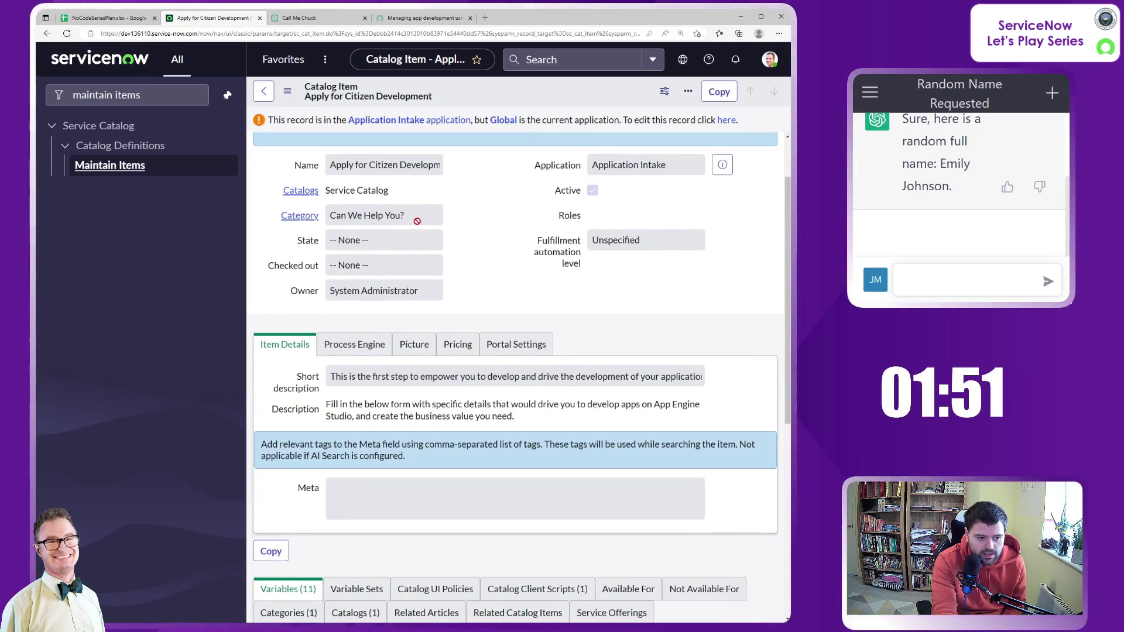
triple_click(349, 214)
left_click(330, 190)
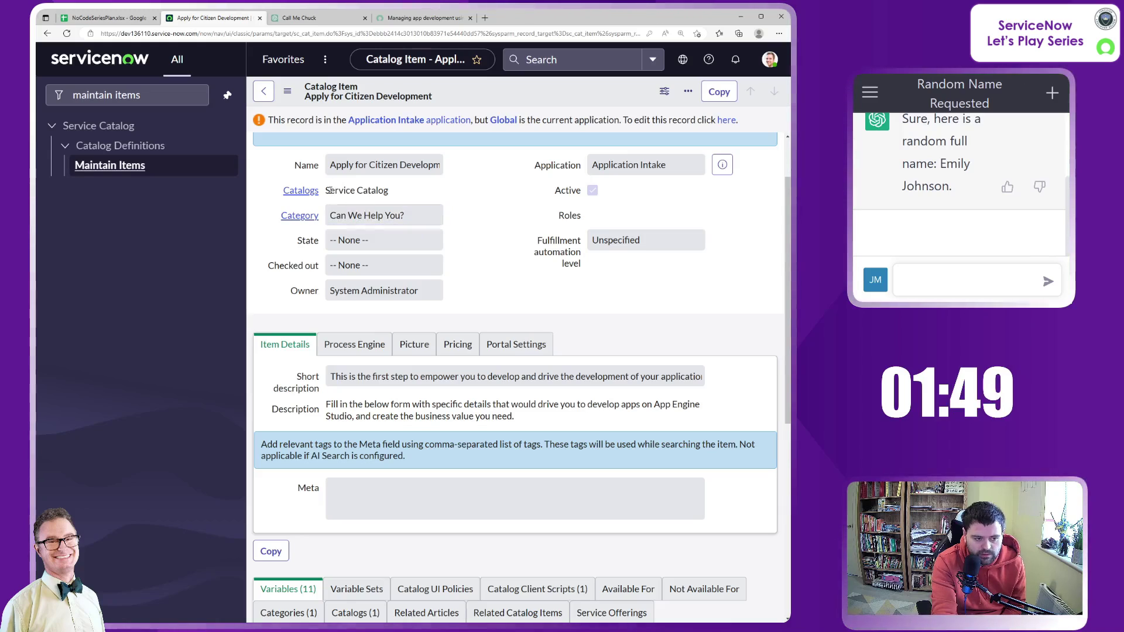
left_click(464, 226)
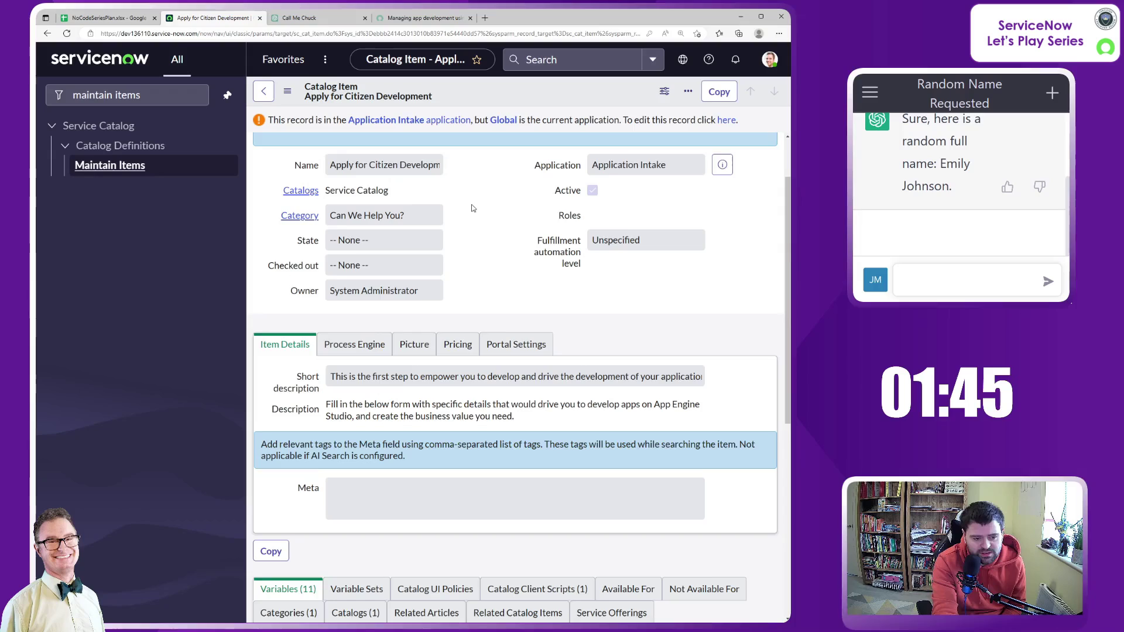
scroll(463, 230, "down", 2)
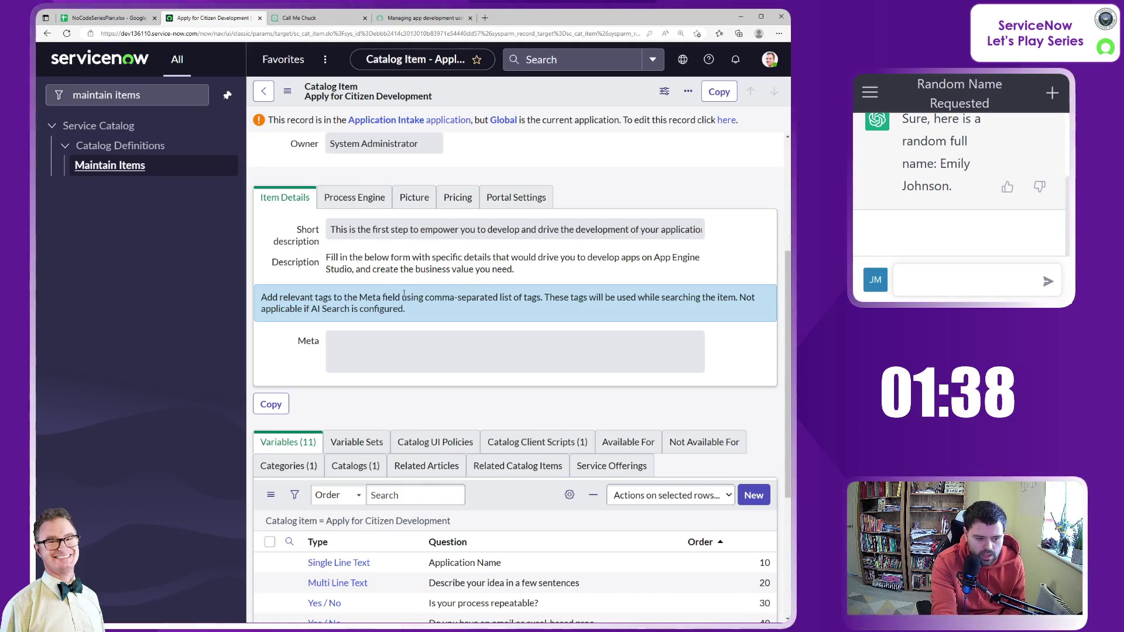
left_click(344, 202)
left_click(332, 261)
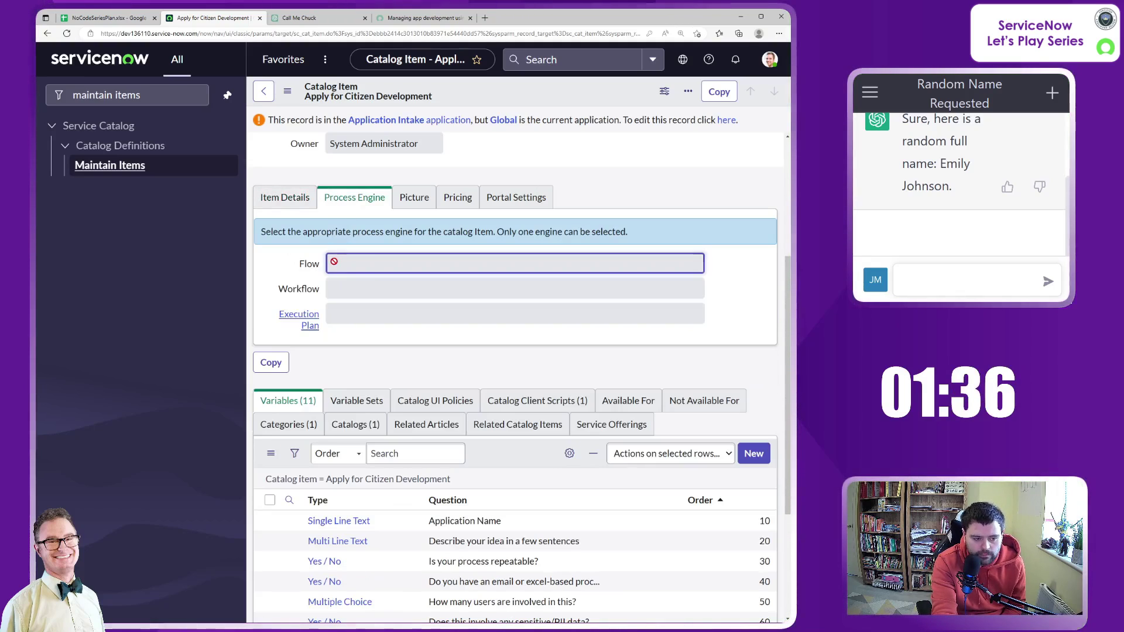
left_click(338, 286)
left_click(339, 264)
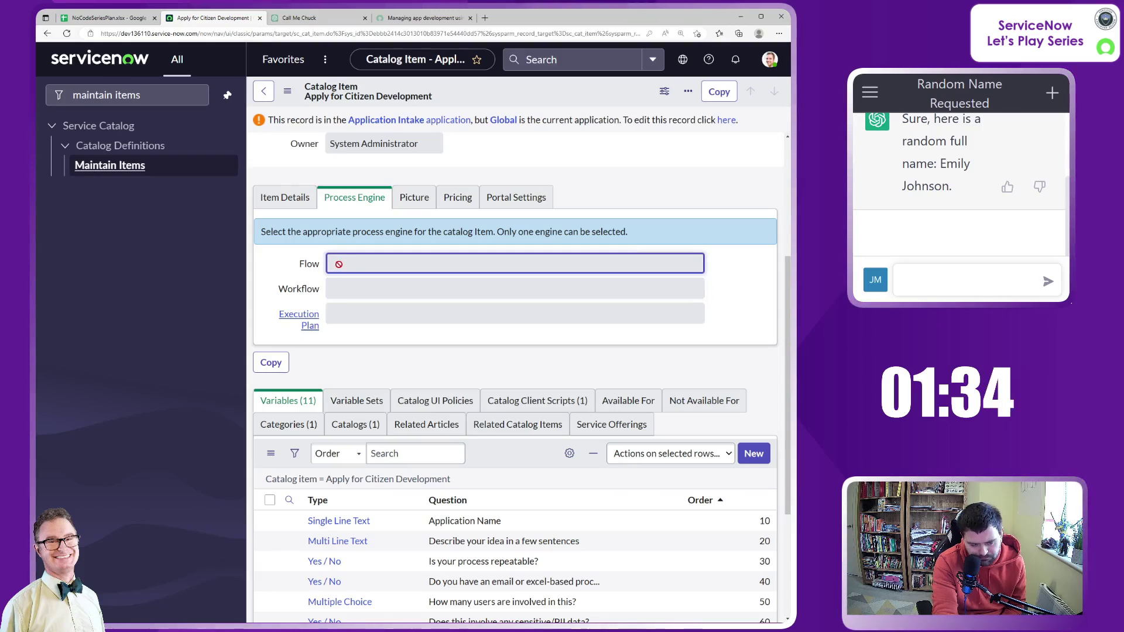
left_click(359, 288)
left_click(345, 269)
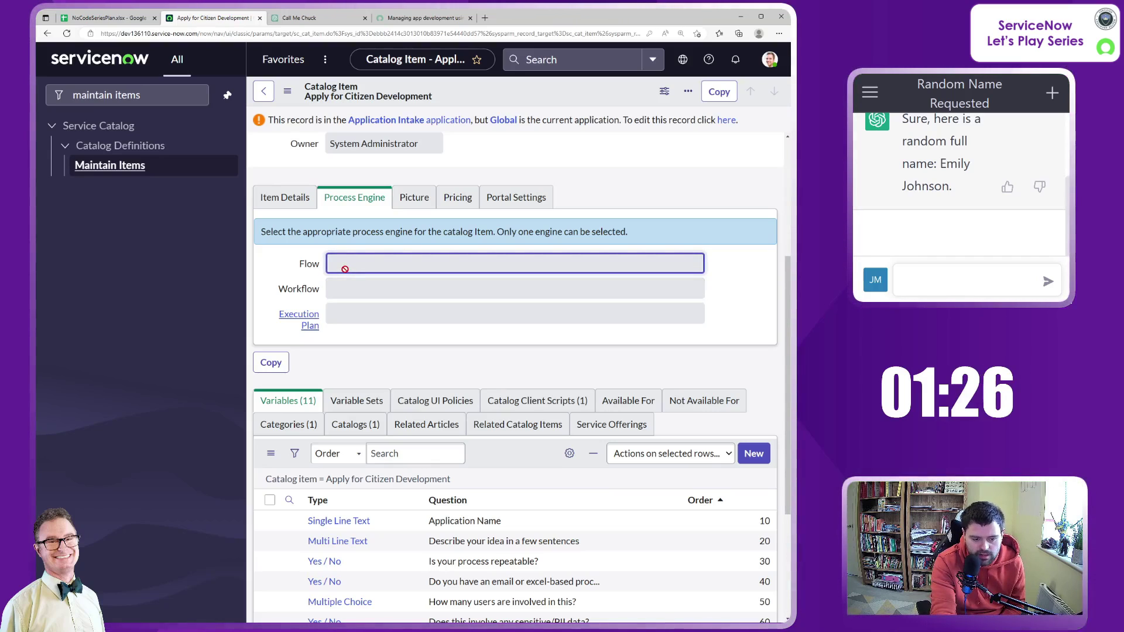
left_click(515, 197)
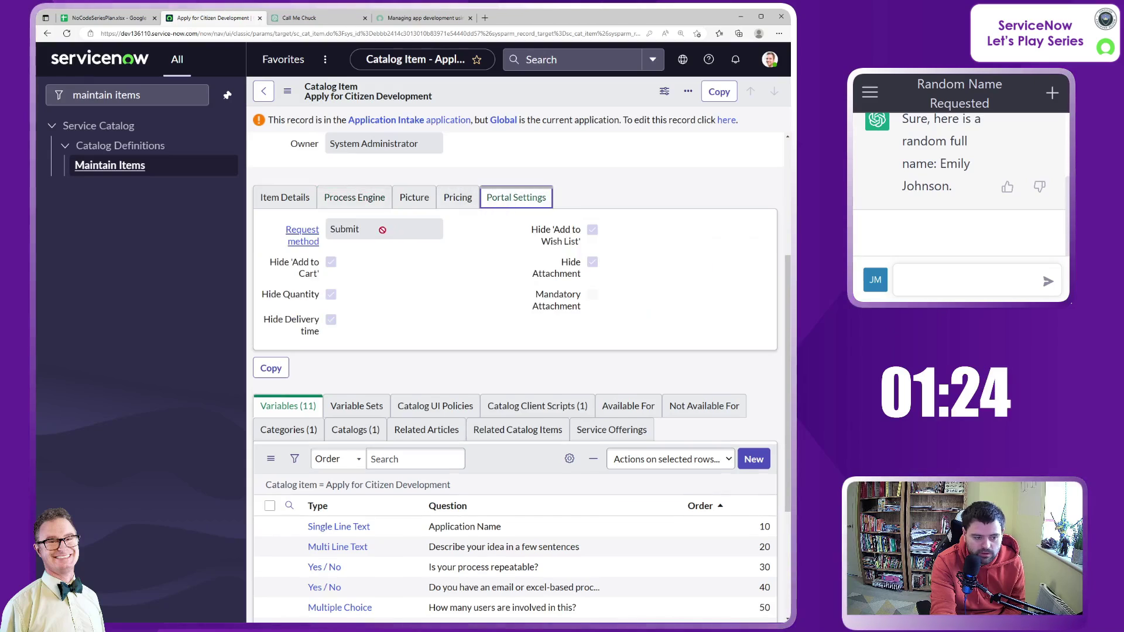
left_click(414, 198)
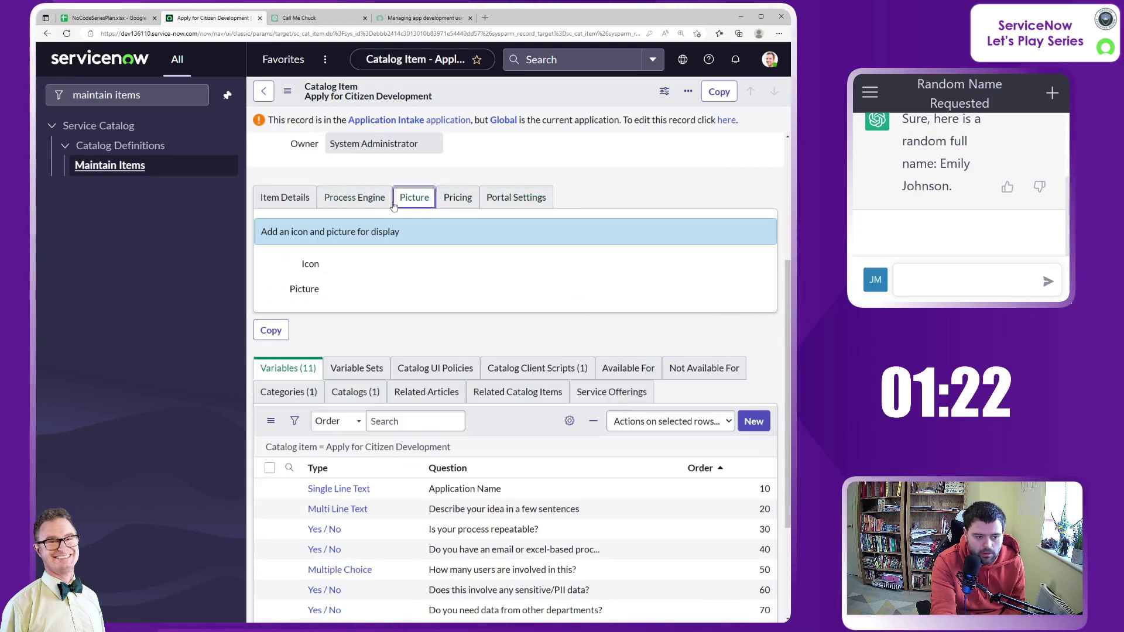
left_click(457, 199)
left_click(284, 197)
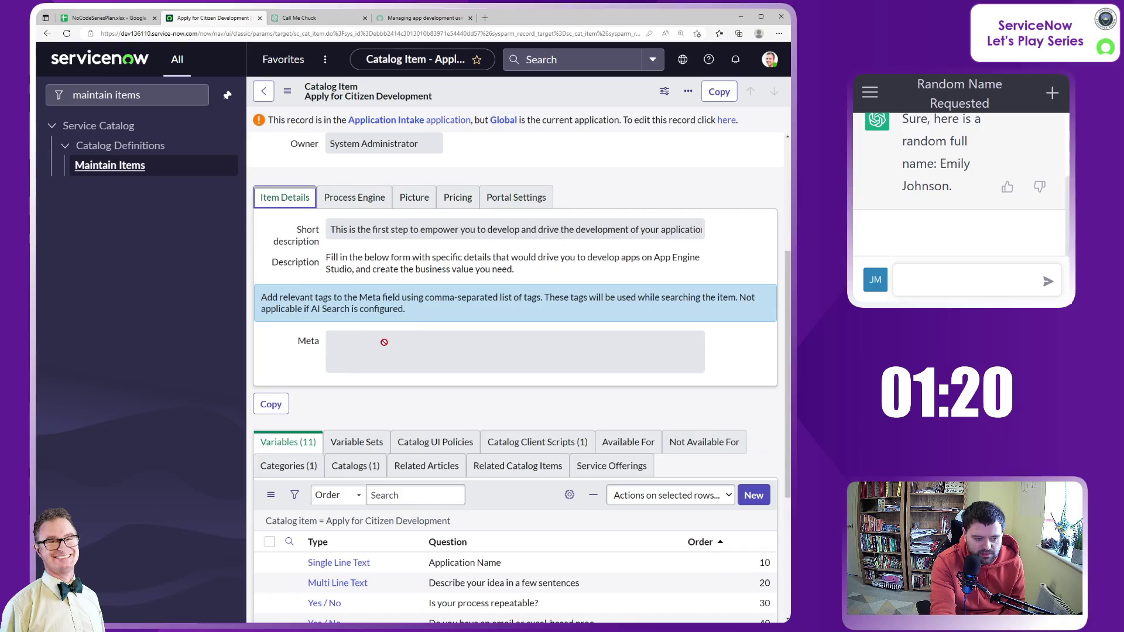
scroll(443, 317, "down", 1)
scroll(444, 317, "down", 3)
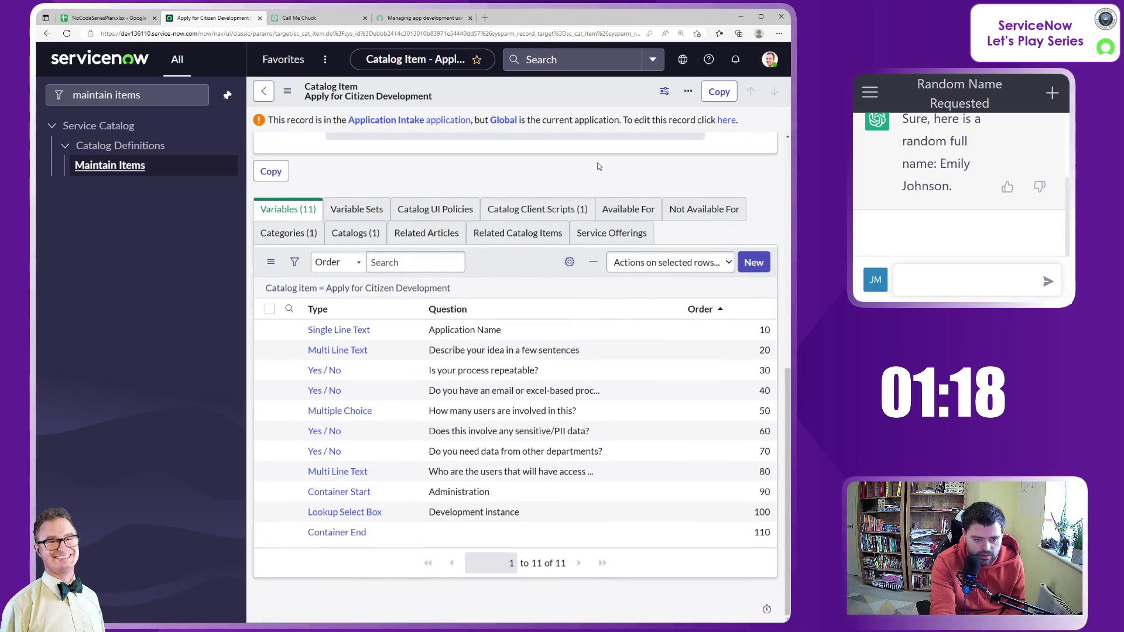
left_click(628, 209)
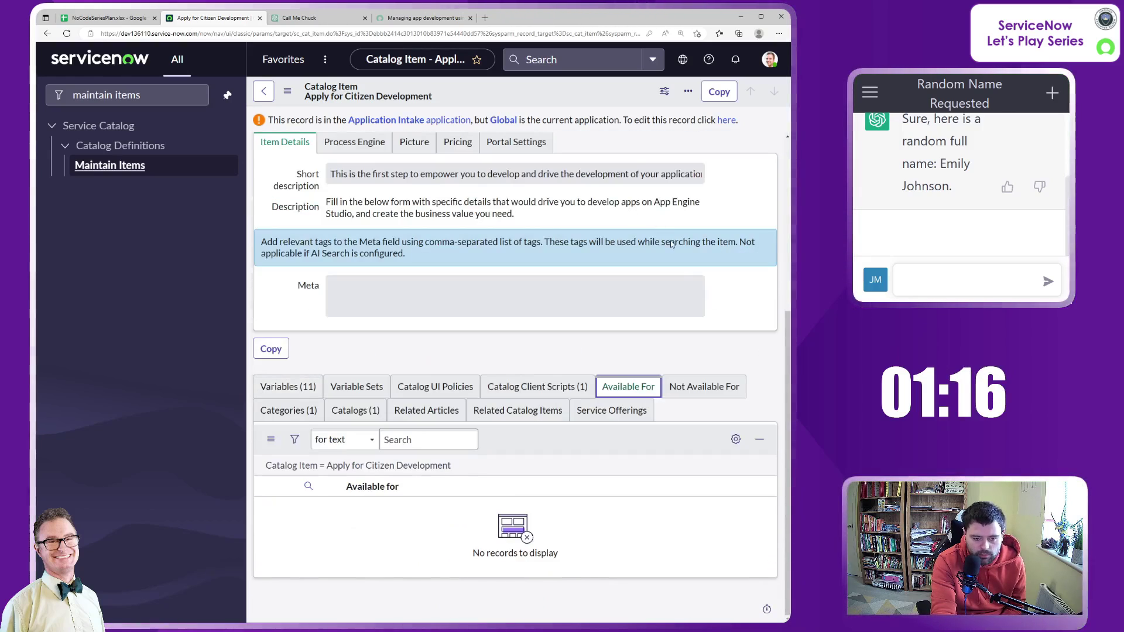
left_click(689, 391)
left_click(650, 389)
left_click(647, 387)
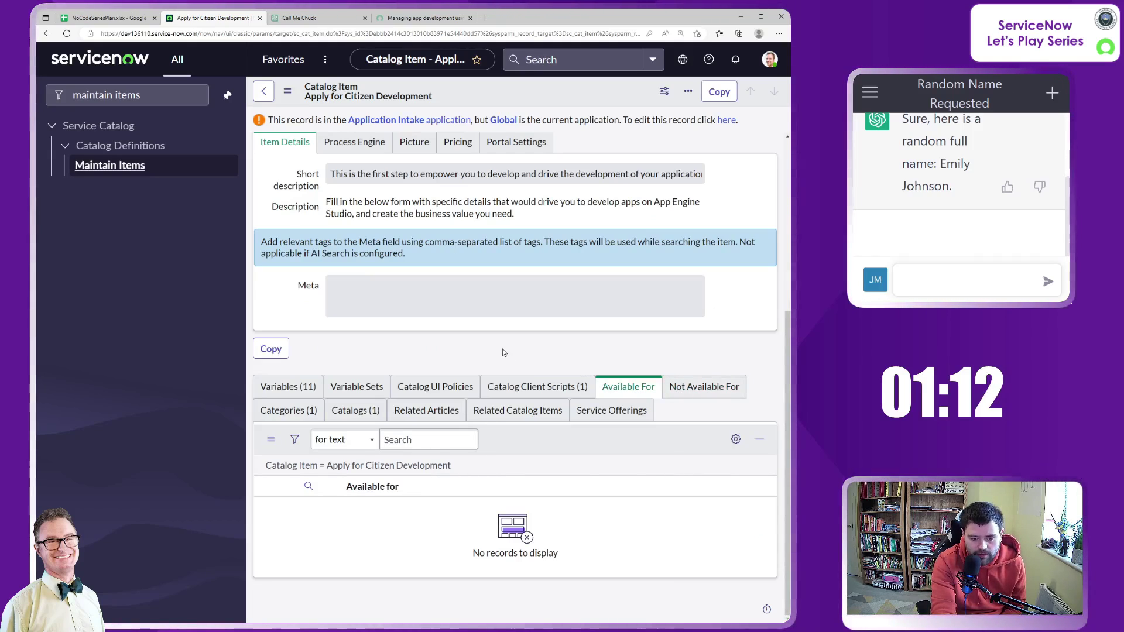
left_click(298, 387)
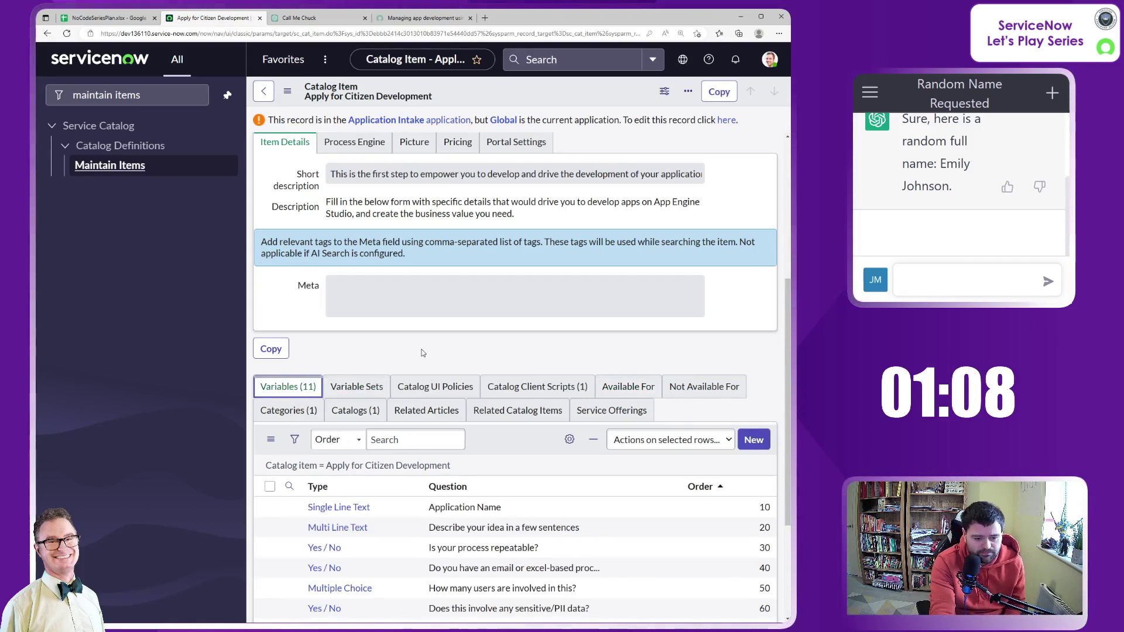
scroll(561, 233, "down", 3)
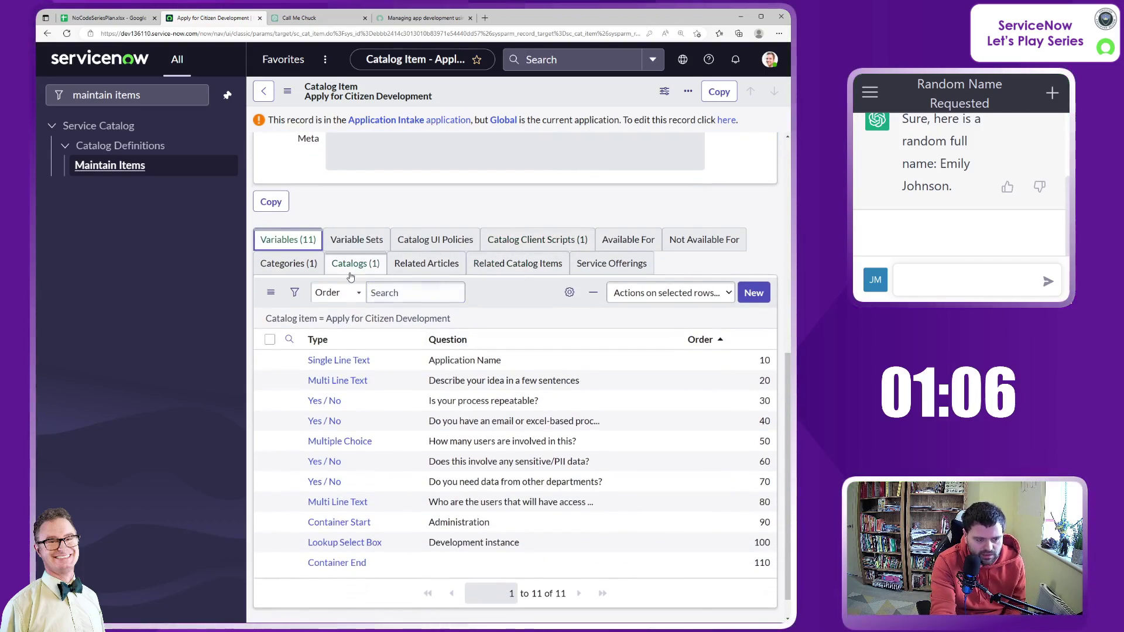
scroll(525, 304, "down", 1)
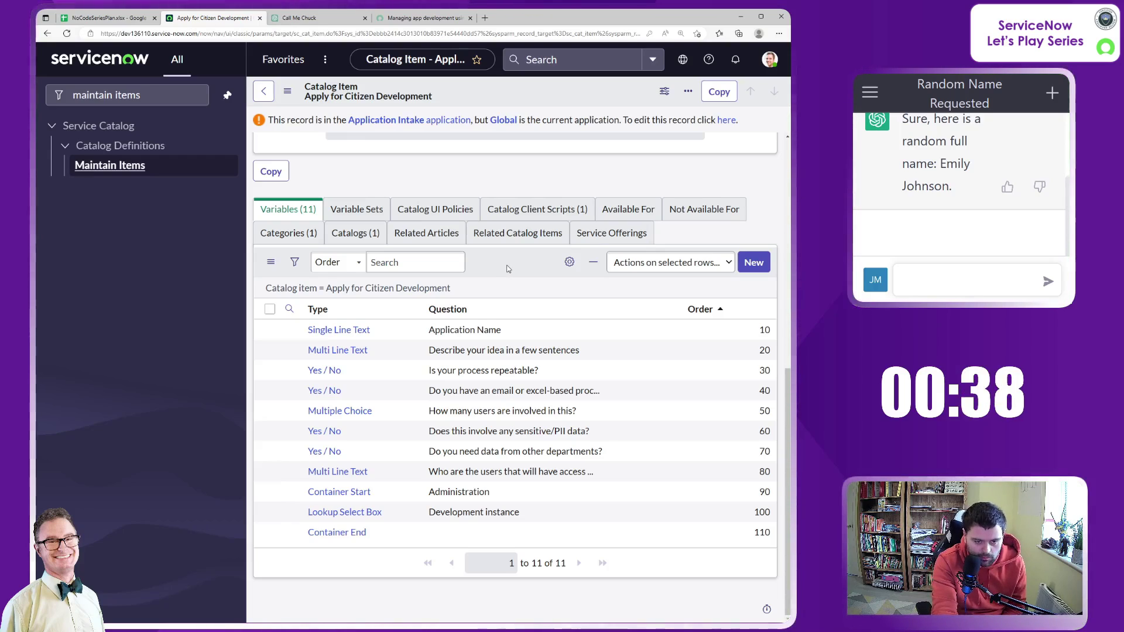
scroll(504, 279, "up", 8)
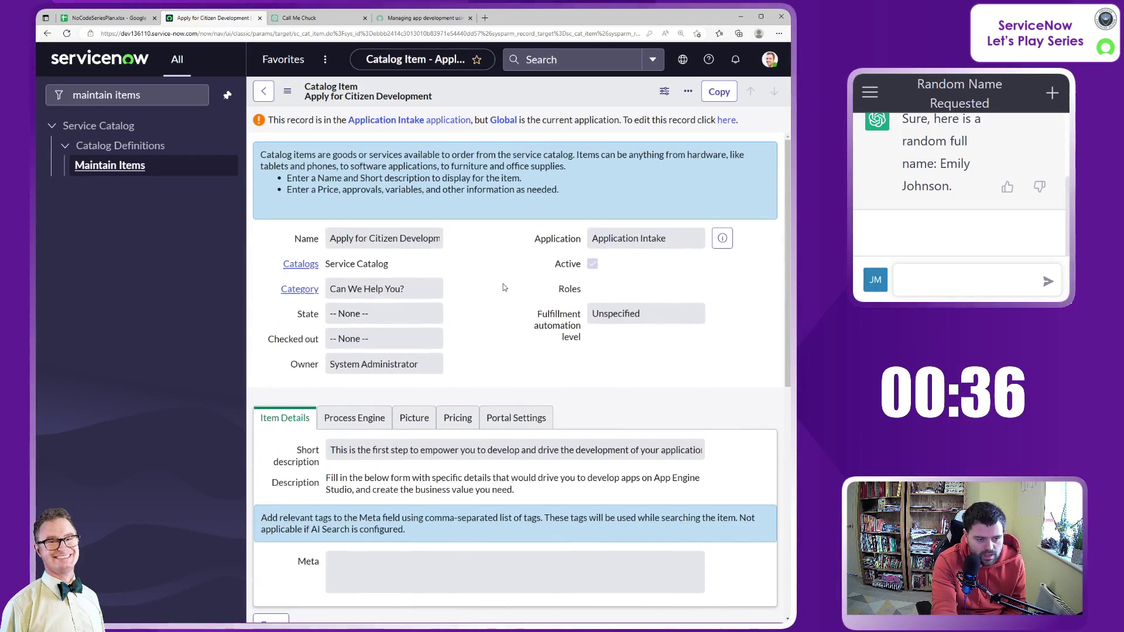
scroll(501, 286, "down", 2)
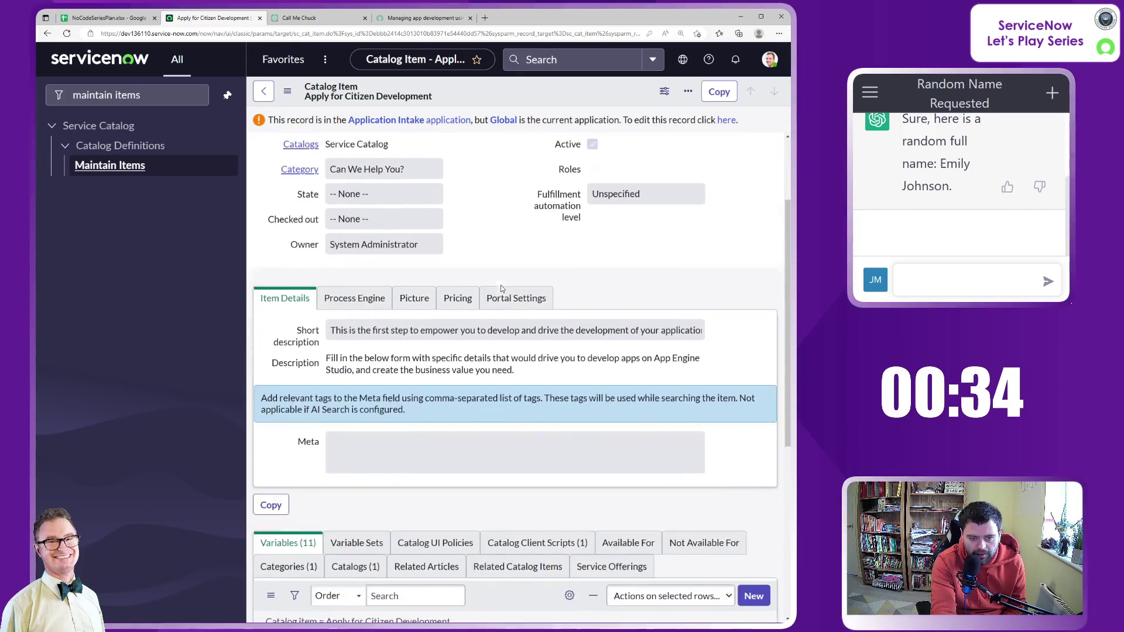
scroll(500, 286, "up", 2)
scroll(497, 286, "down", 2)
scroll(497, 288, "down", 5)
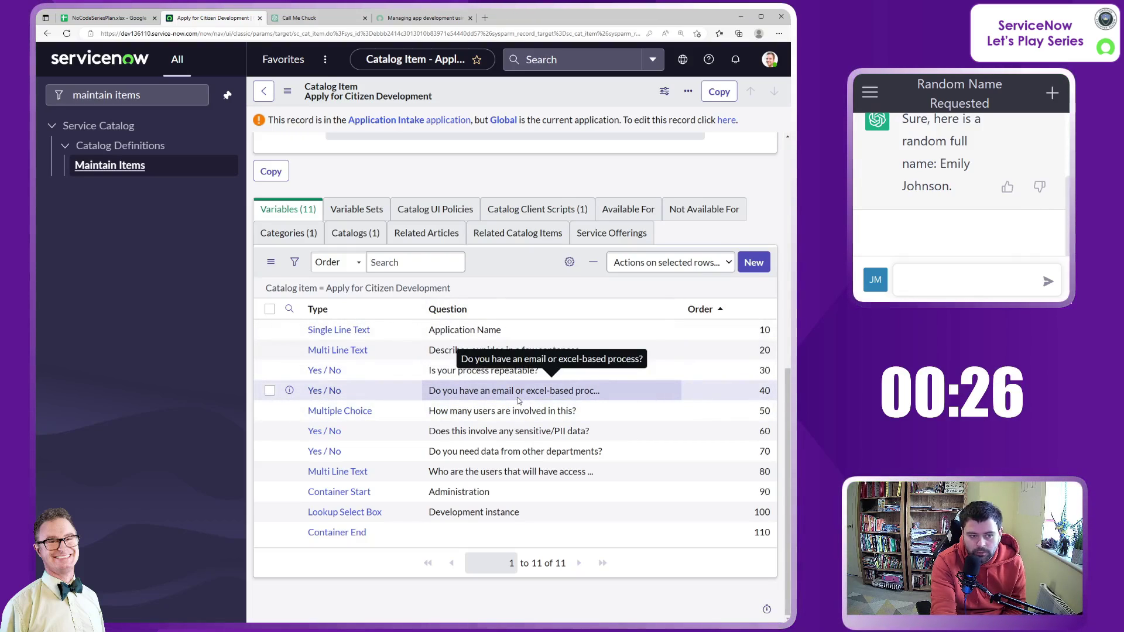
scroll(517, 400, "up", 10)
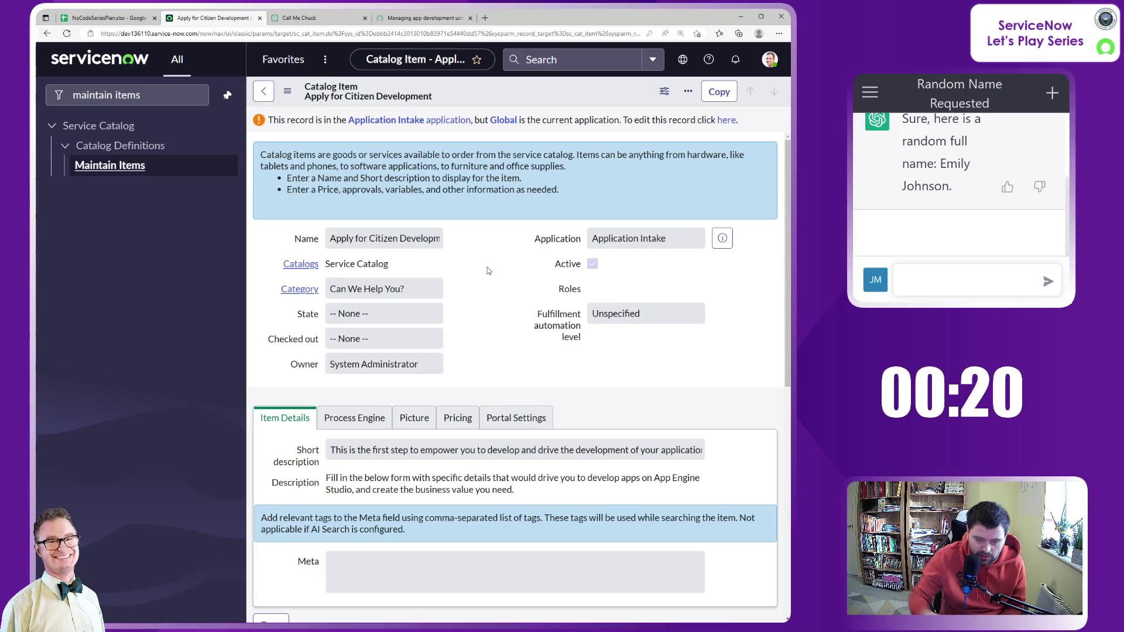
Impersonate the newly created demo user, found by searching their name
left_click(768, 62)
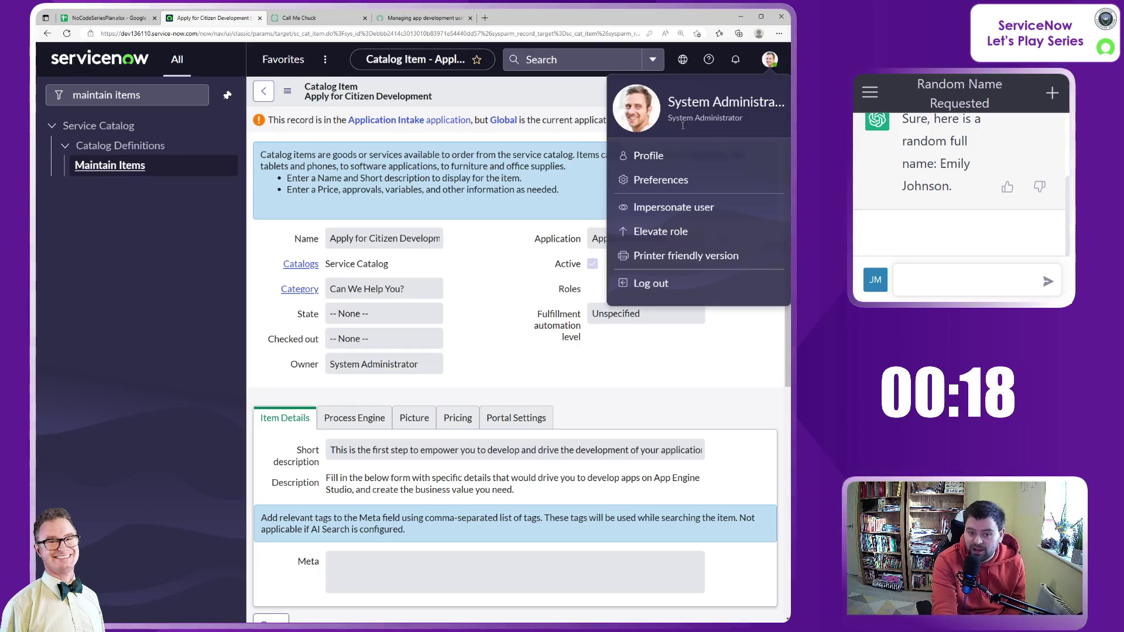
left_click(657, 208)
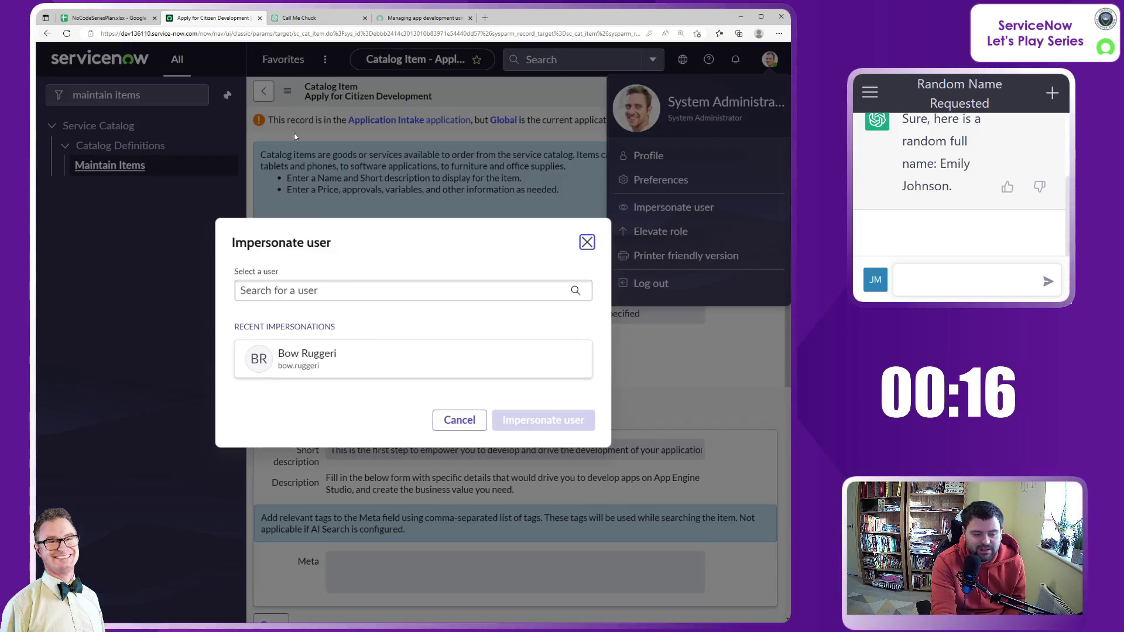
left_click(337, 293)
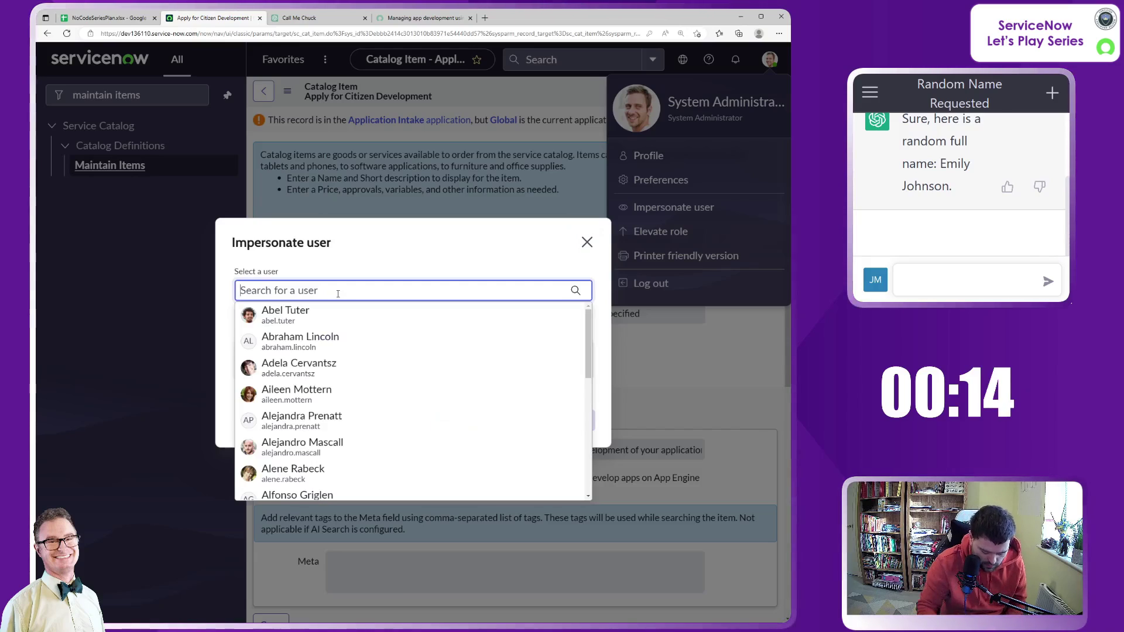
type("Emily Johnson")
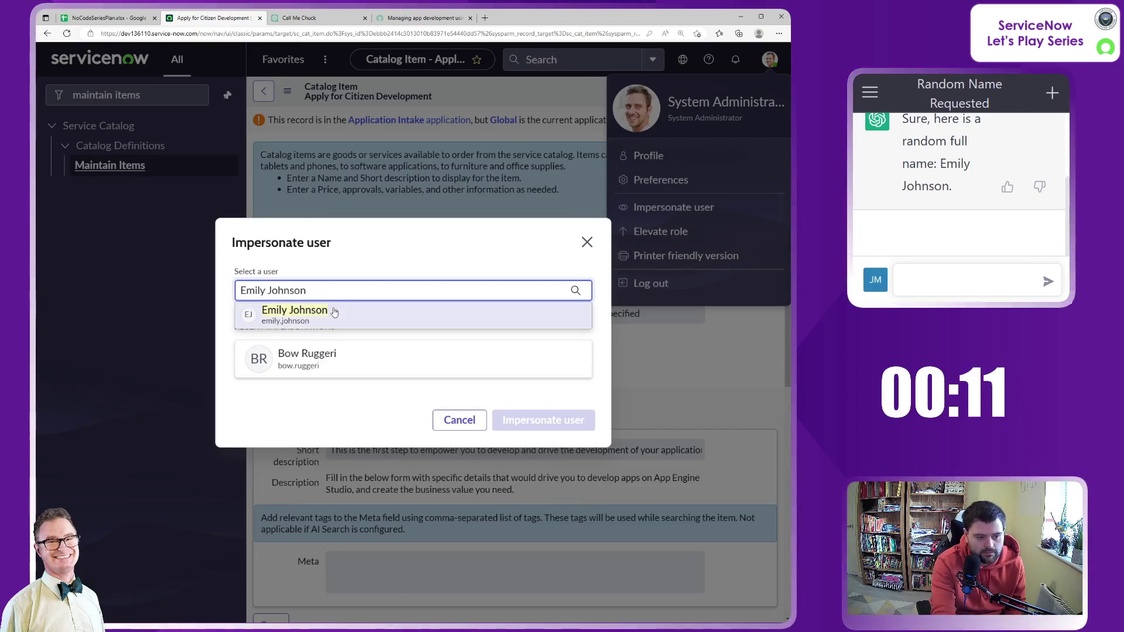
left_click(345, 312)
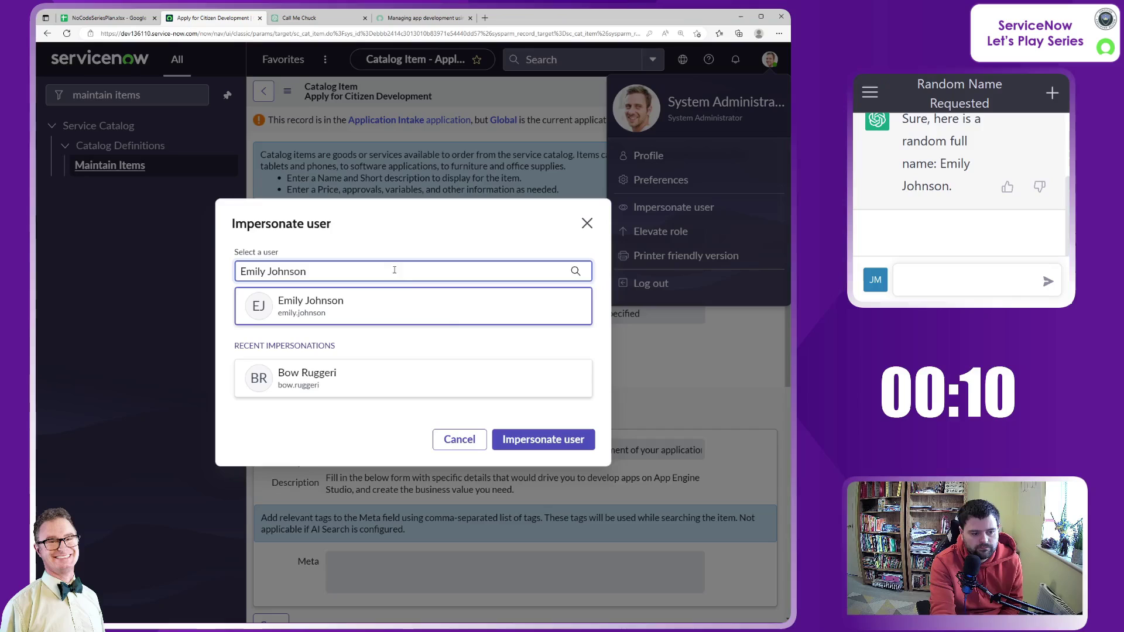
left_click(544, 439)
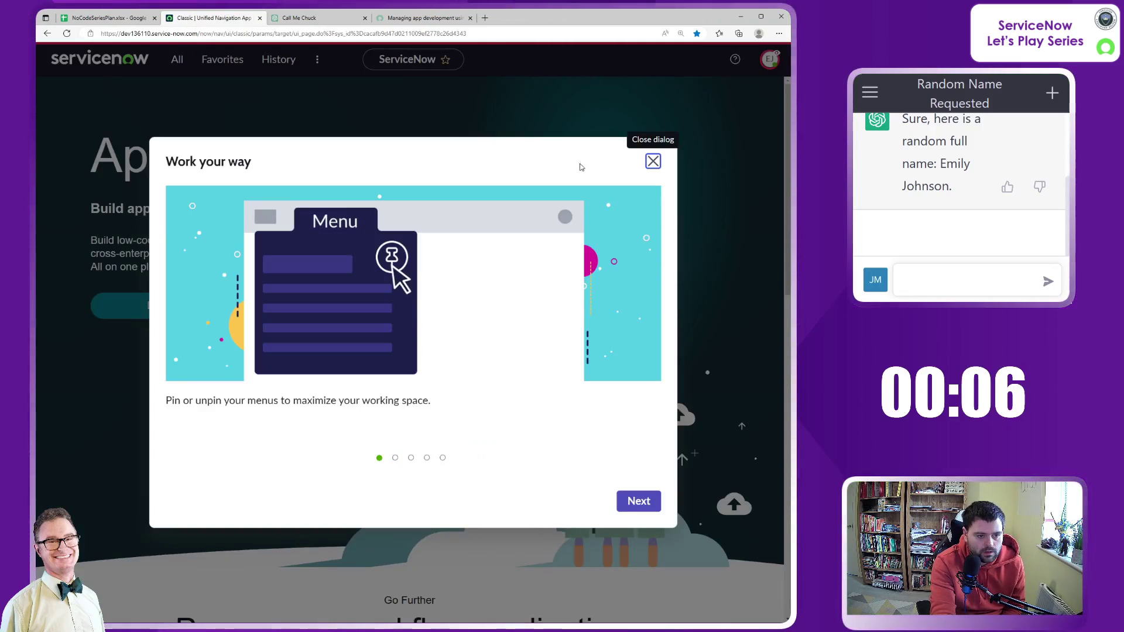
Close the welcome tour, load the /sp Service Portal address, and zoom the page in twice
left_click(654, 162)
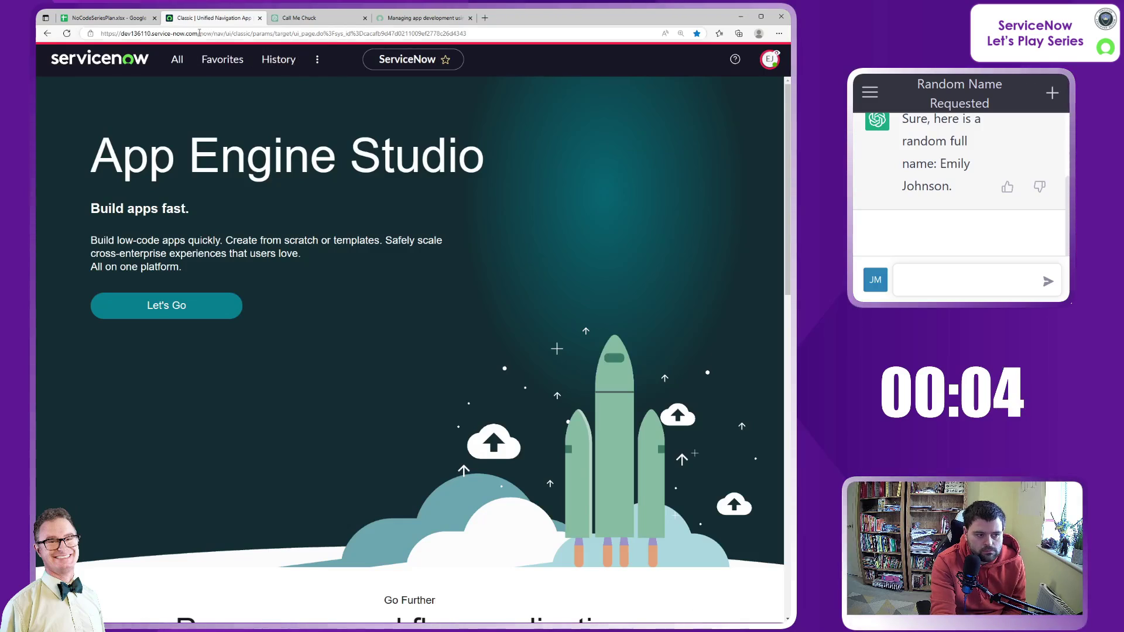
left_click_drag(199, 33, 618, 34)
type("sp")
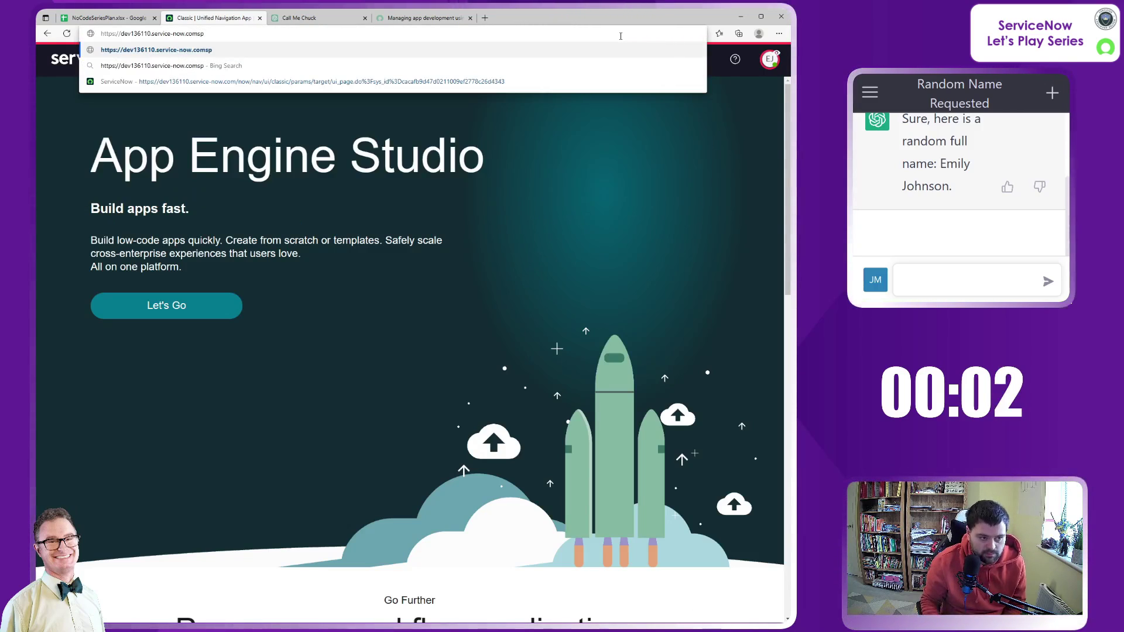
key("Left")
key("Left")
type("/")
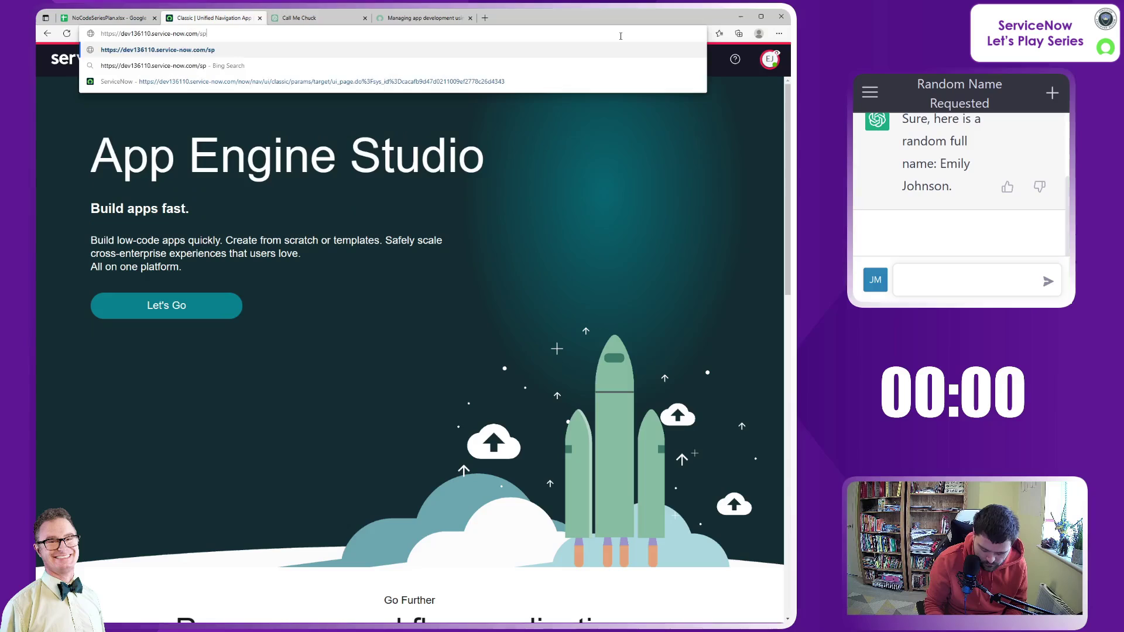
key("Return")
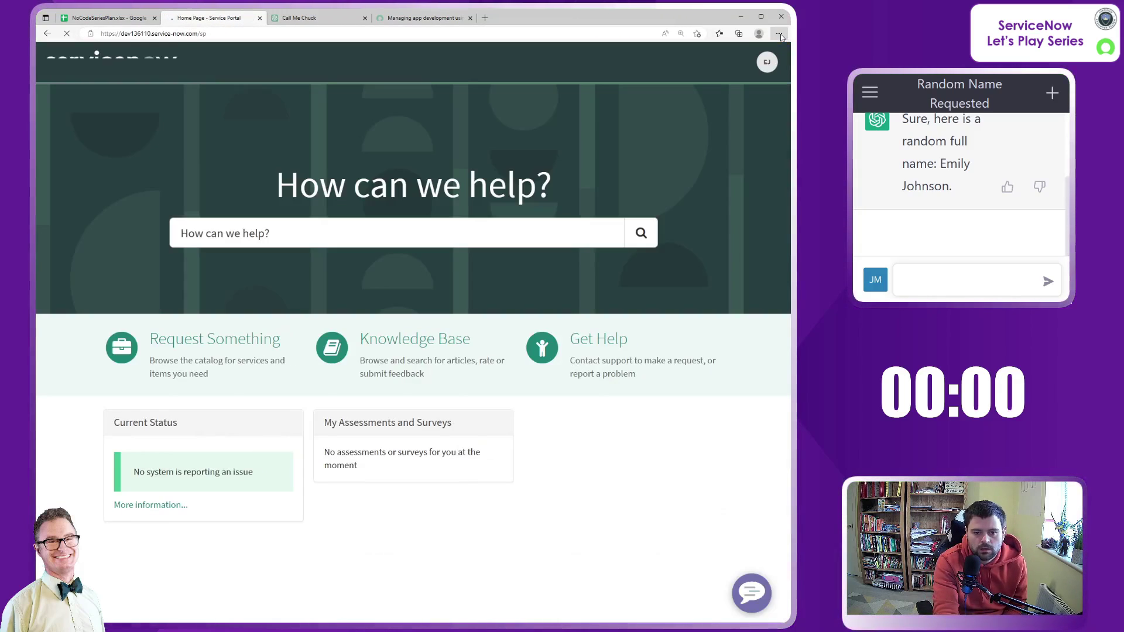
key("ctrl+plus")
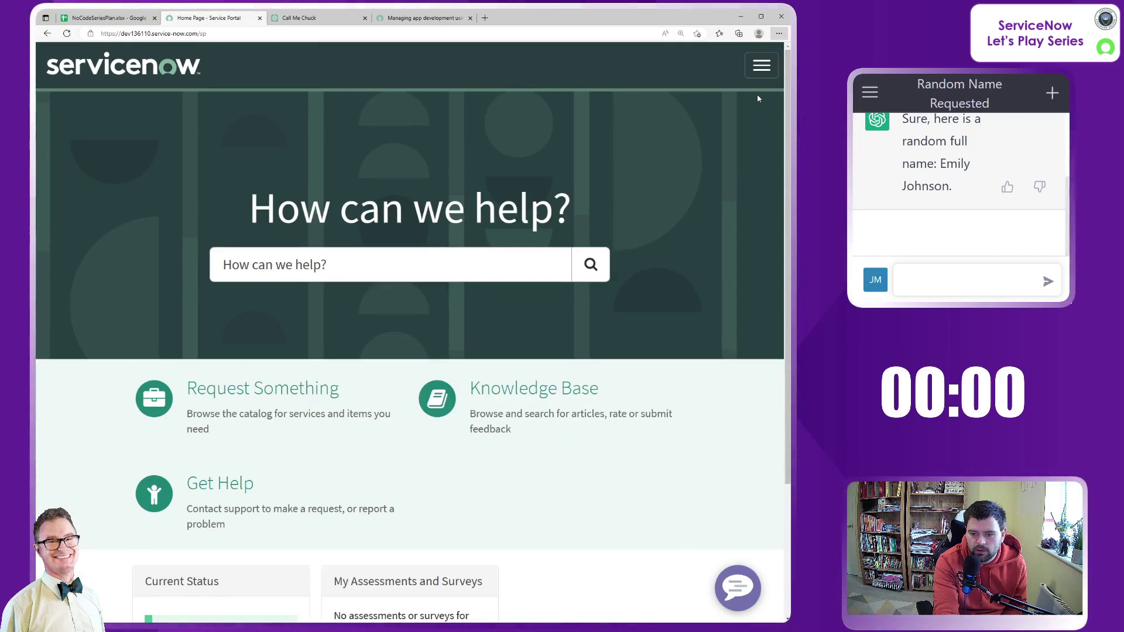
key("ctrl+plus")
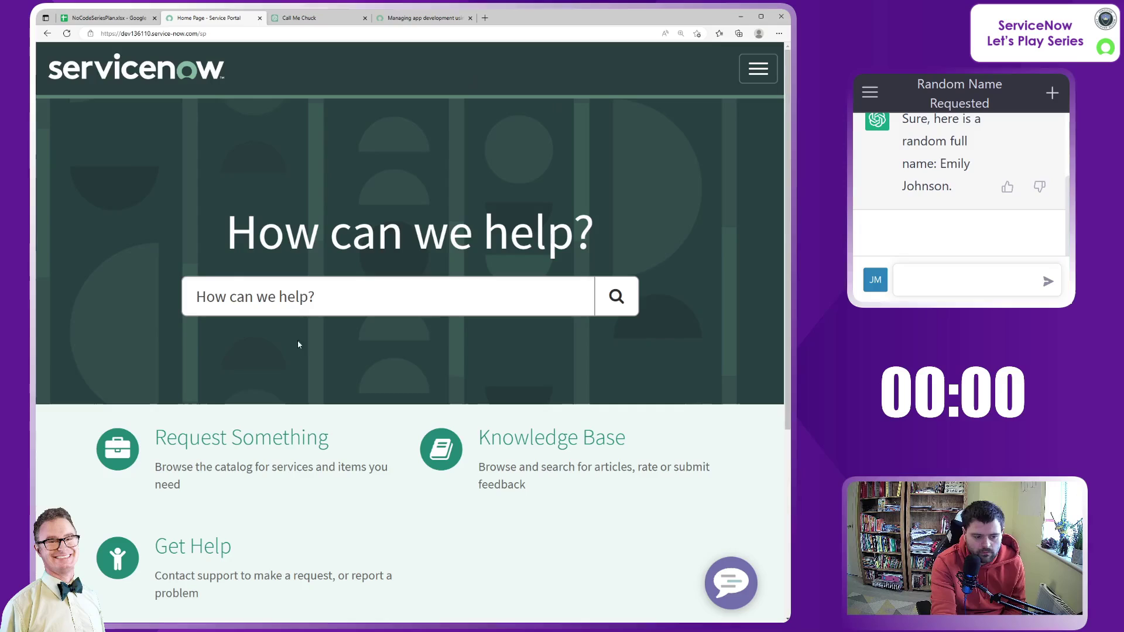
Go to Request Something and open the Can We Help You? category showing Apply for Citizen Development
left_click(246, 442)
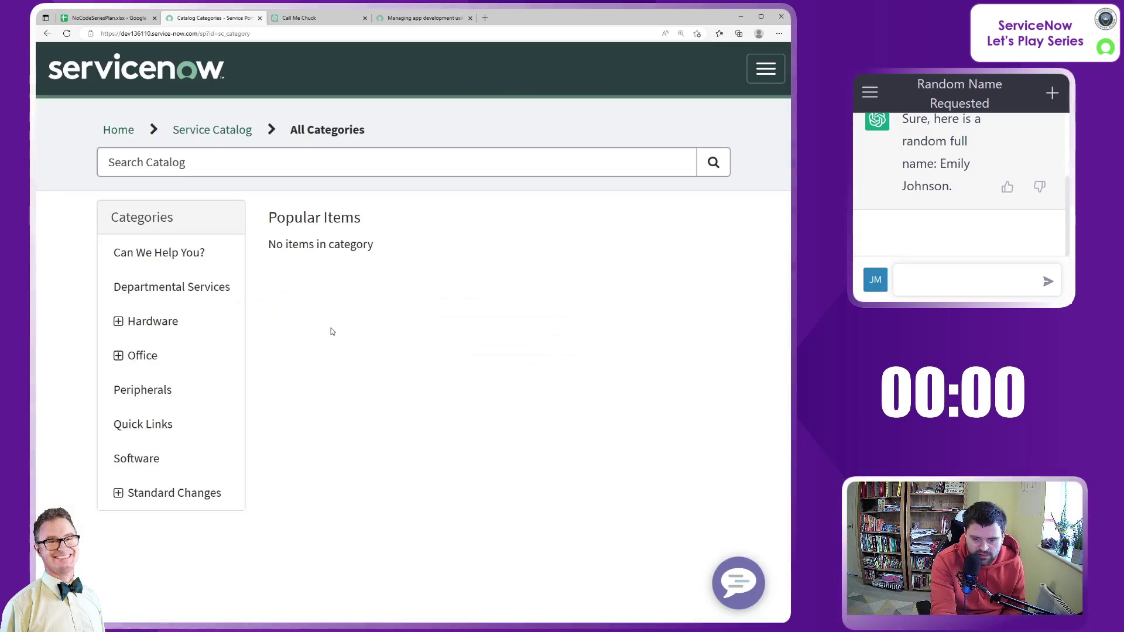
left_click(160, 257)
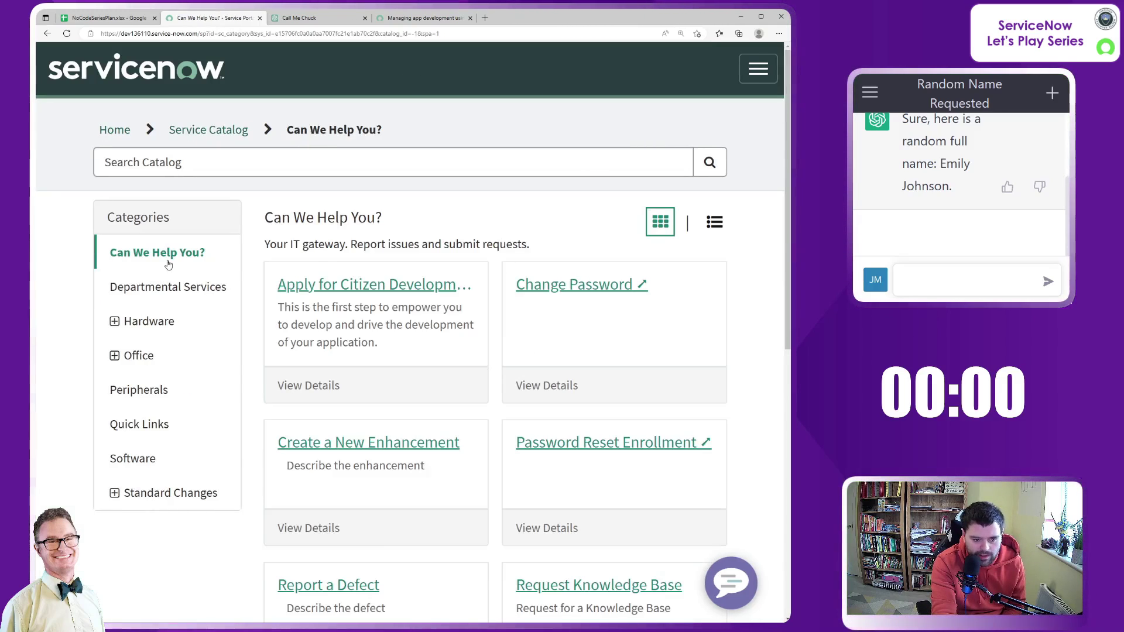